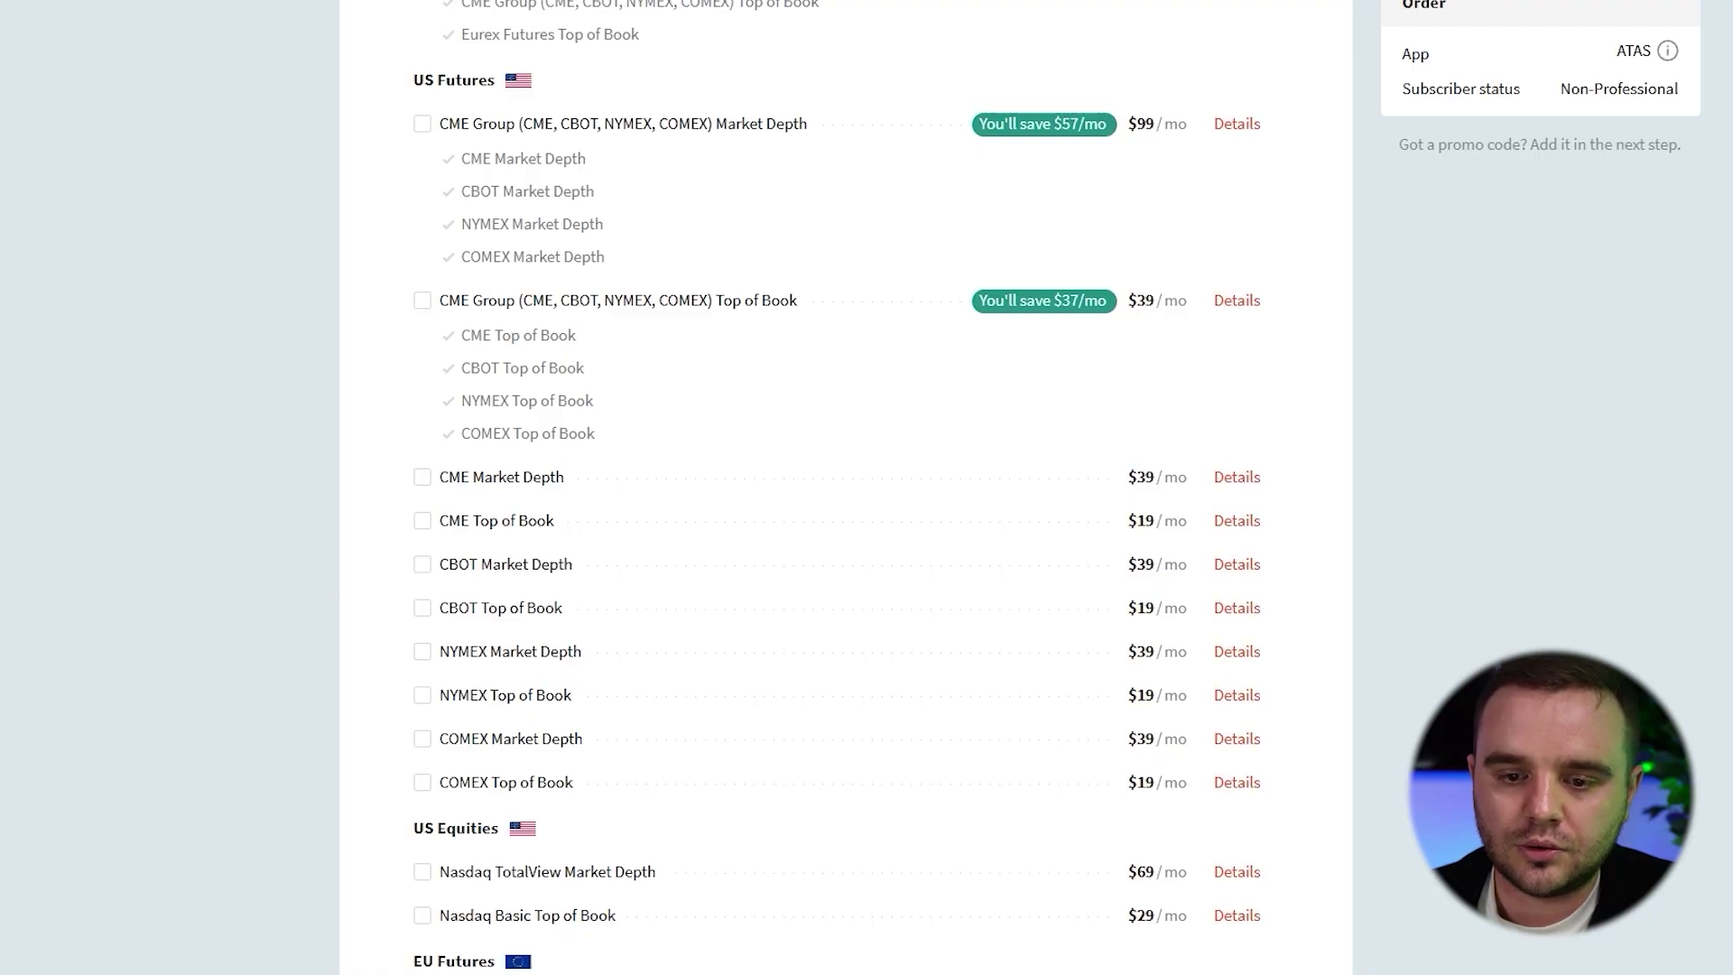
Circle and underline the CME Market Depth and COMEX Market Depth rows ($39/mo), plus COMEX Top of Book
mouse_move(407, 456)
left_mouse_down()
mouse_move(1346, 458)
mouse_move(956, 509)
mouse_move(378, 502)
left_mouse_up()
left_click_drag(525, 560, 710, 573)
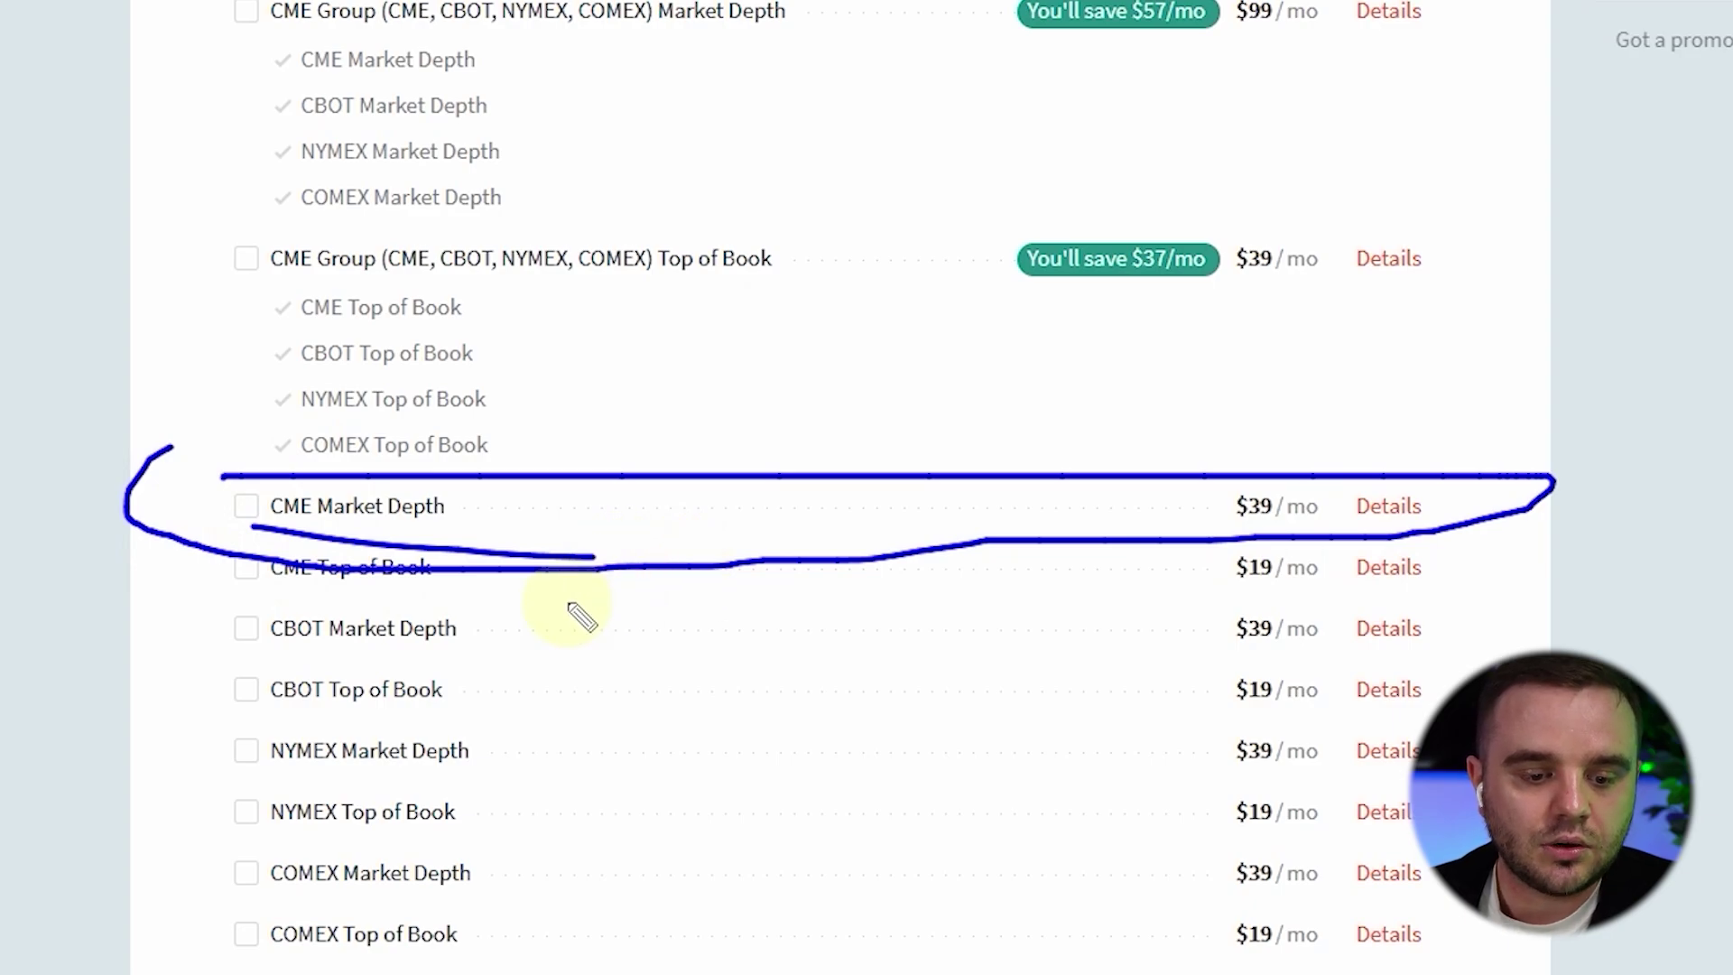
mouse_move(231, 898)
left_mouse_down()
mouse_move(926, 924)
mouse_move(1305, 859)
mouse_move(154, 963)
left_mouse_up()
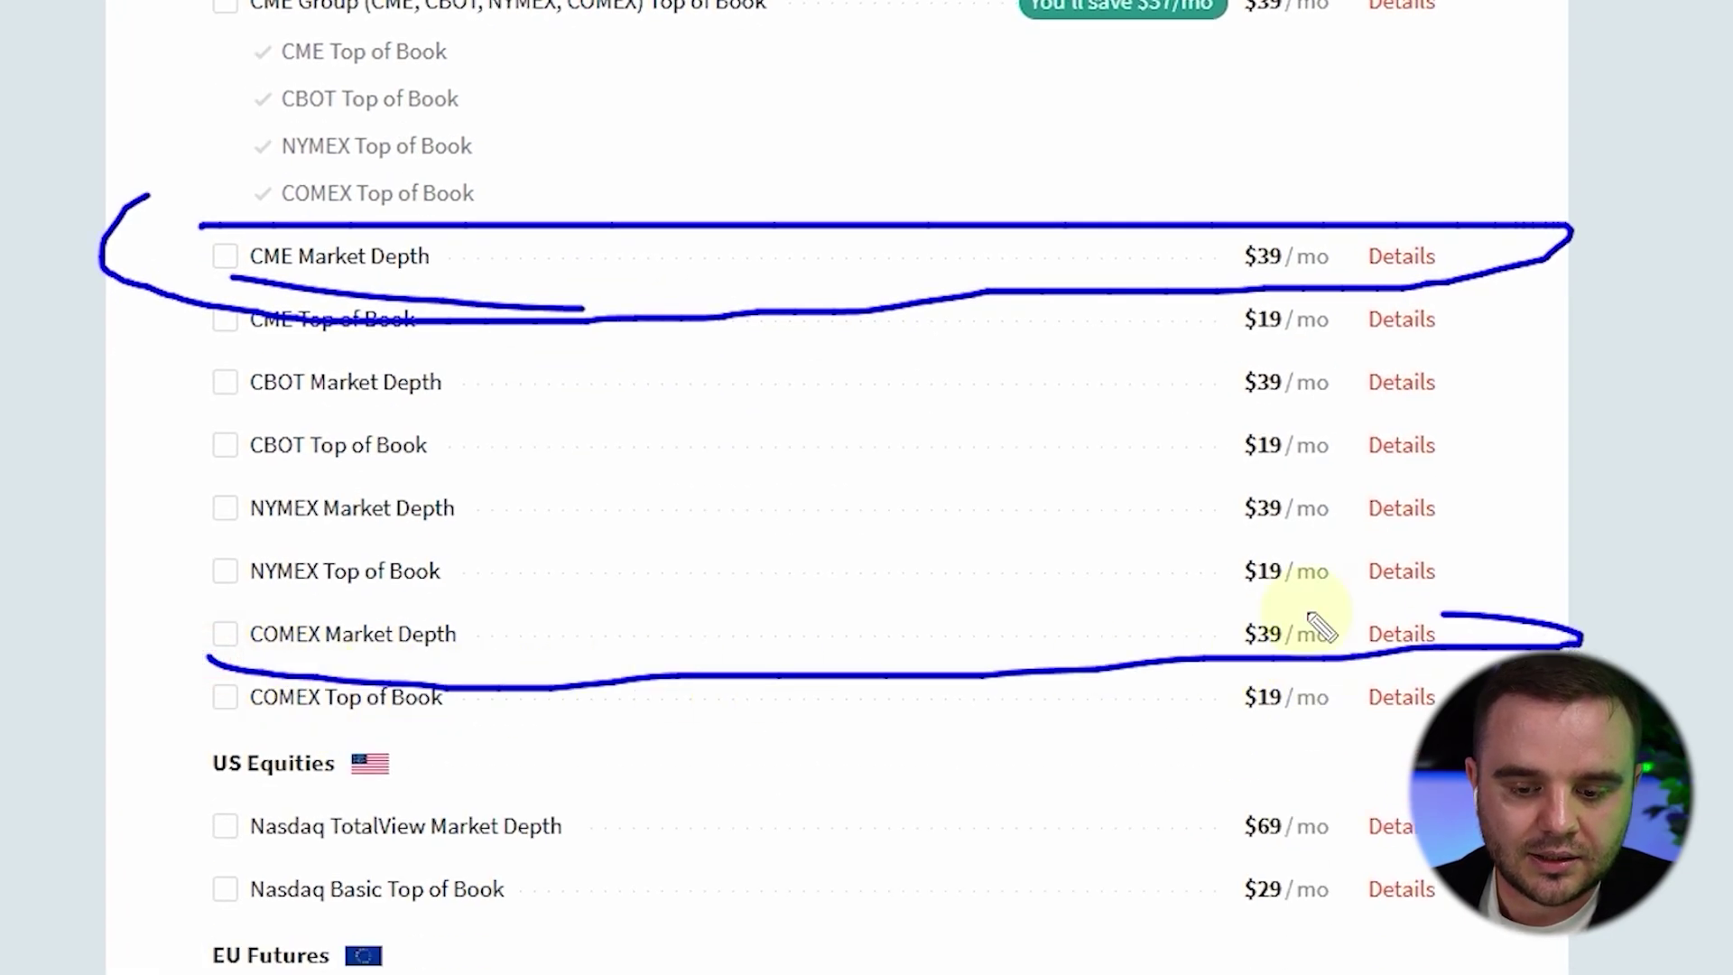
left_click_drag(300, 650, 623, 663)
left_click_drag(302, 720, 483, 720)
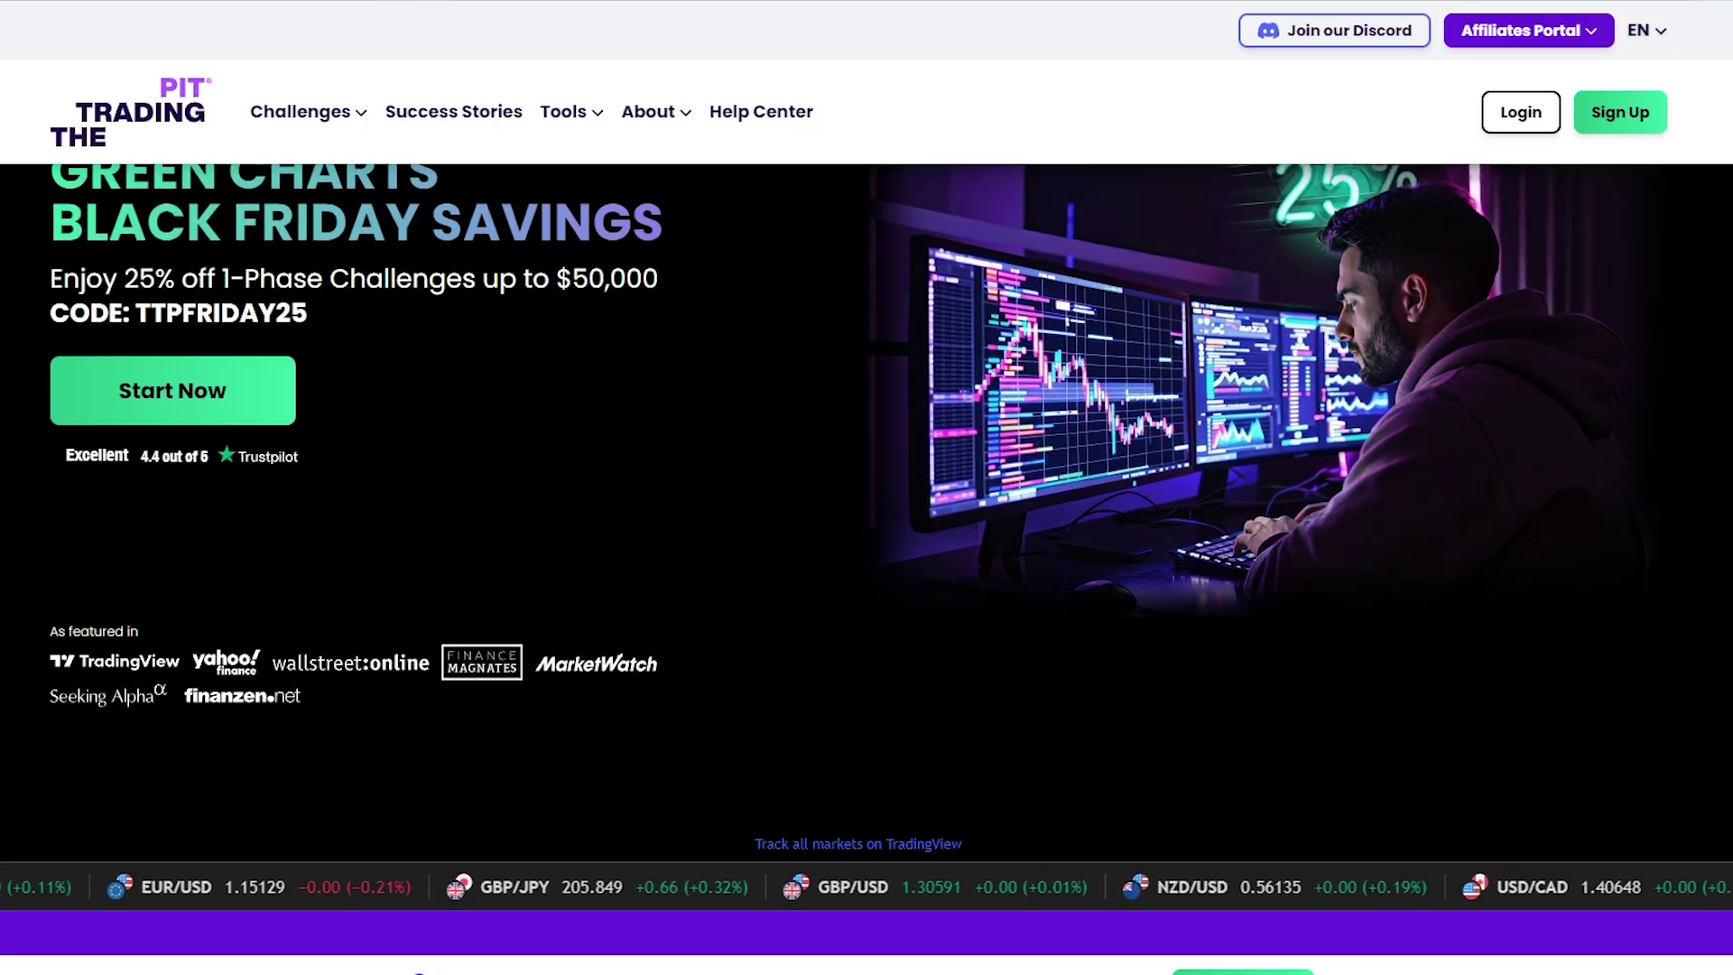
Scroll down through The Trading Pit prop firm homepage
scroll(867, 560, "down", 5)
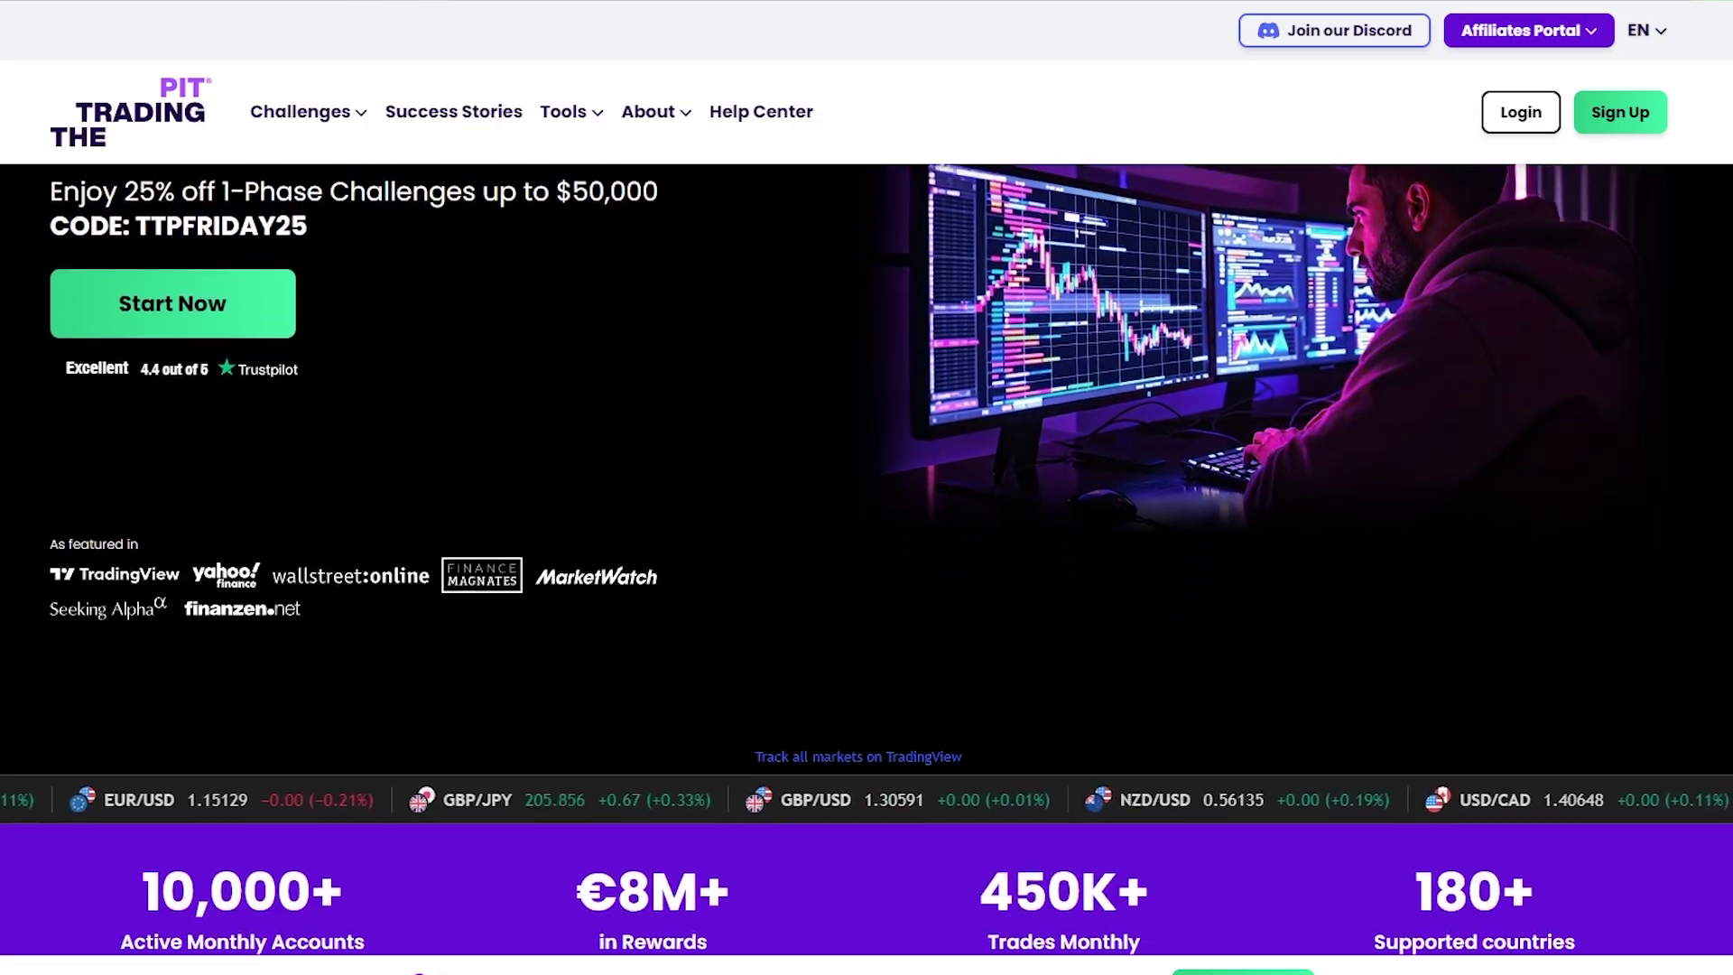
scroll(866, 560, "down", 6)
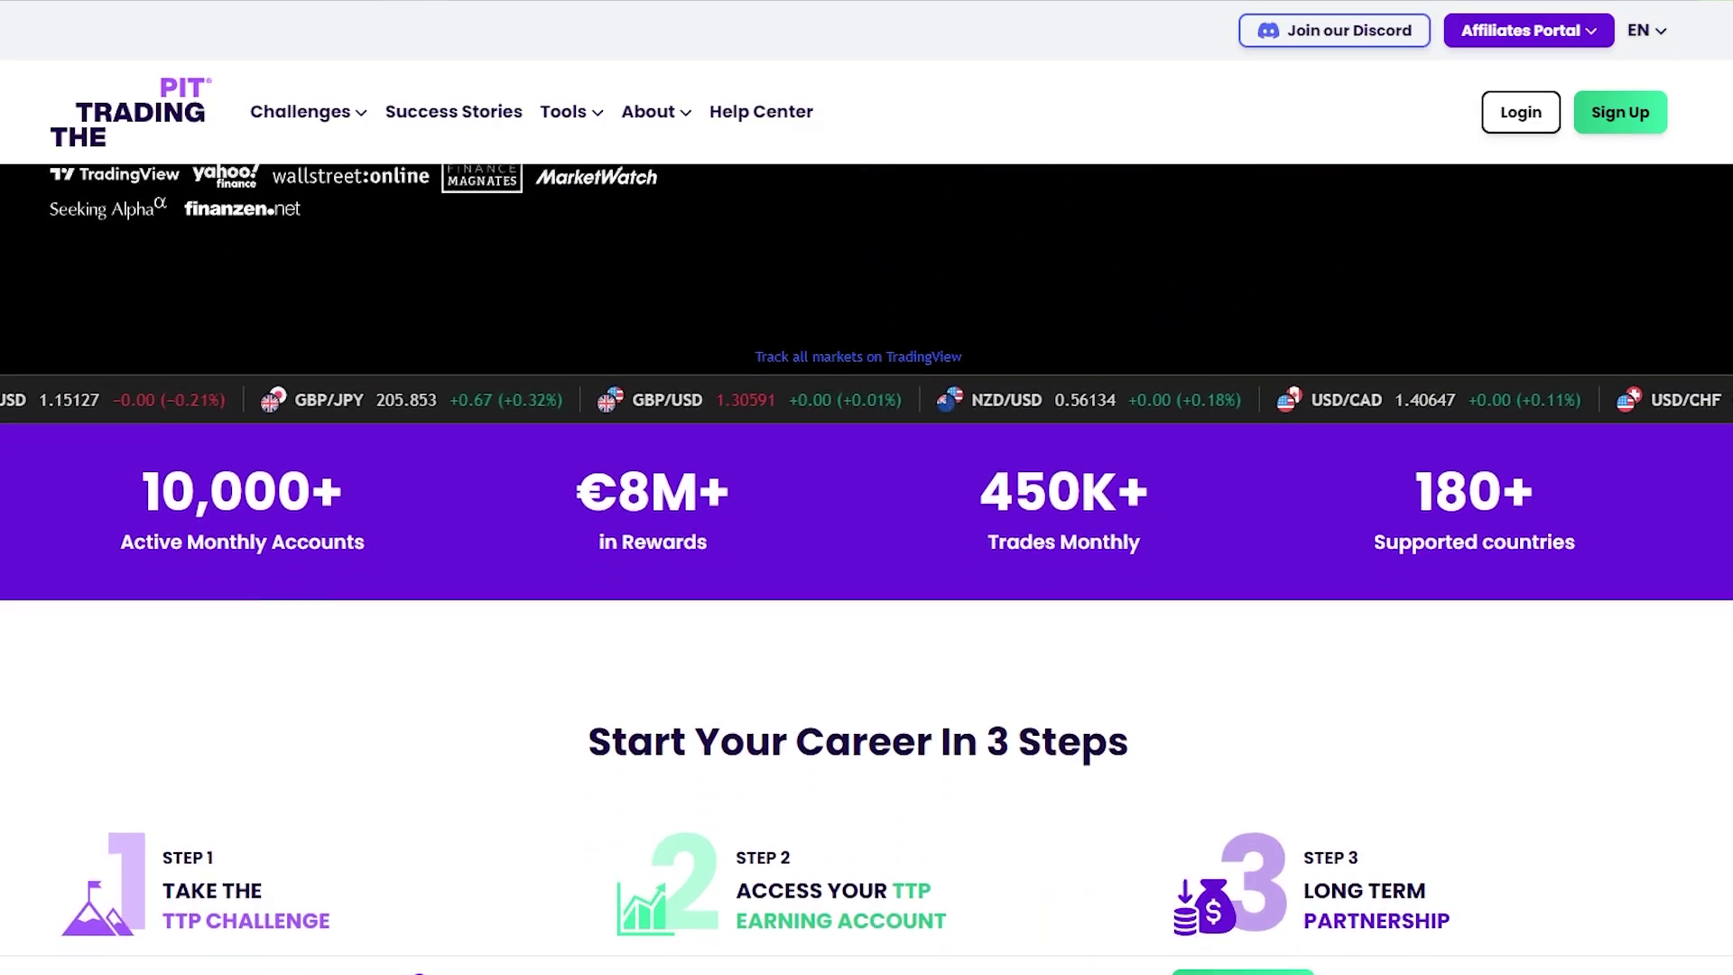
scroll(866, 559, "down", 4)
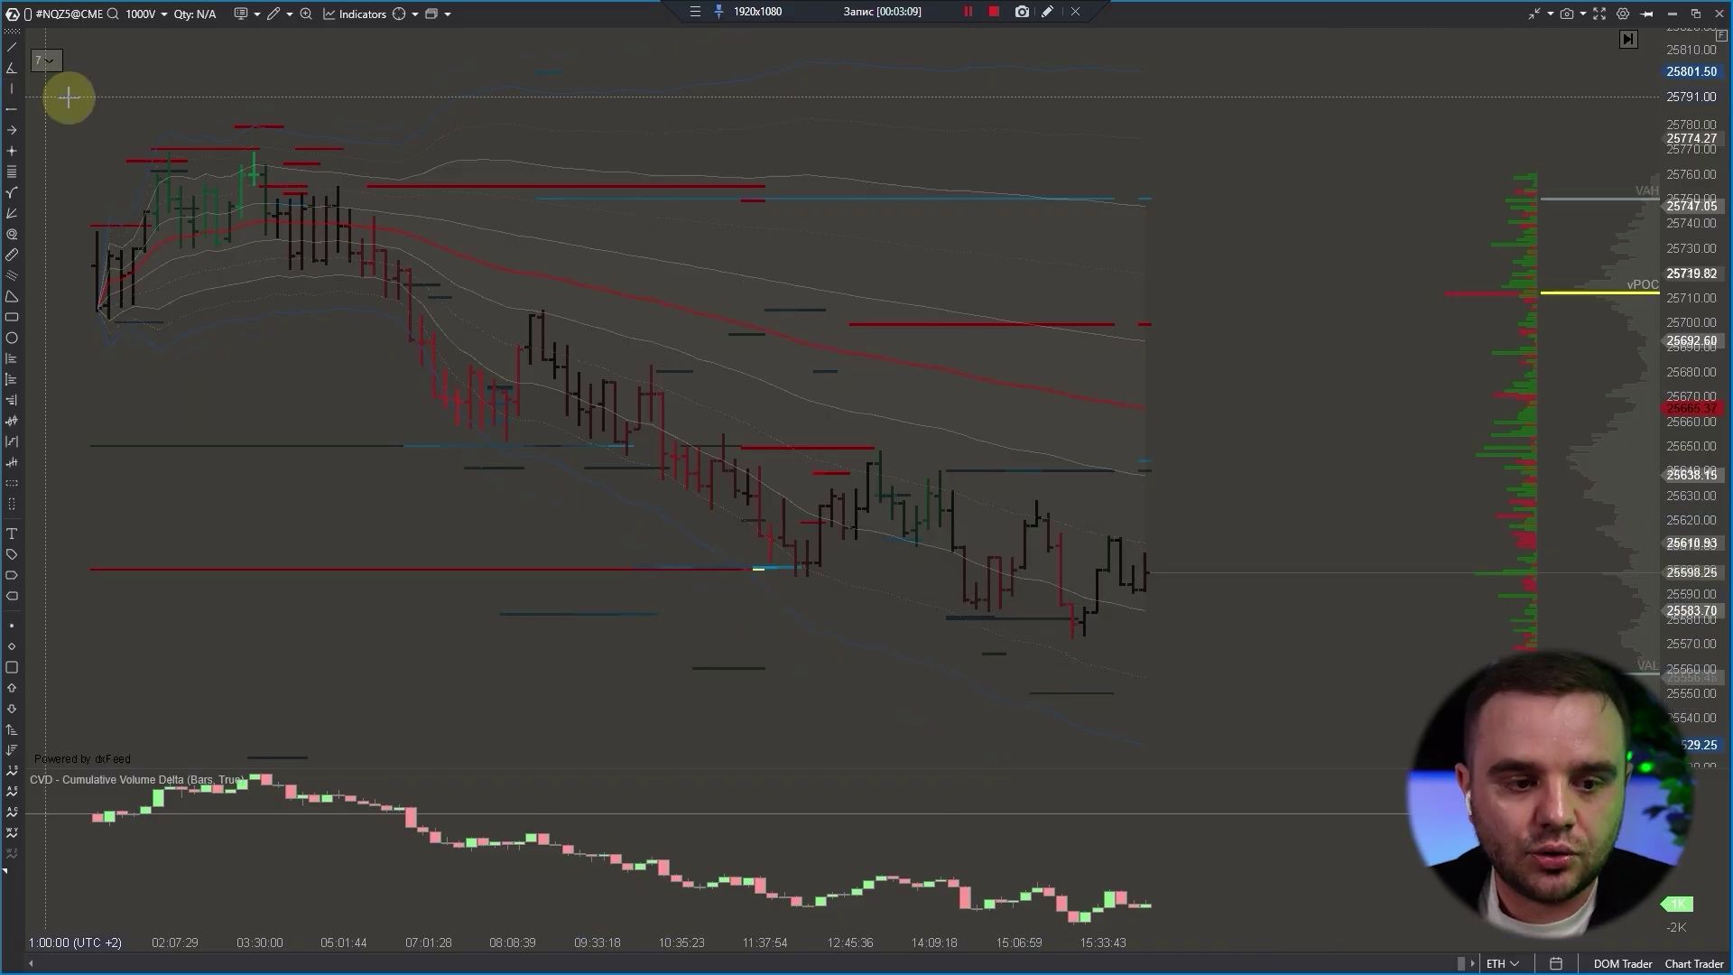
Open the DOM Levels/Heatmap row's settings from the NQ chart's indicator list
left_click(43, 59)
mouse_move(68, 169)
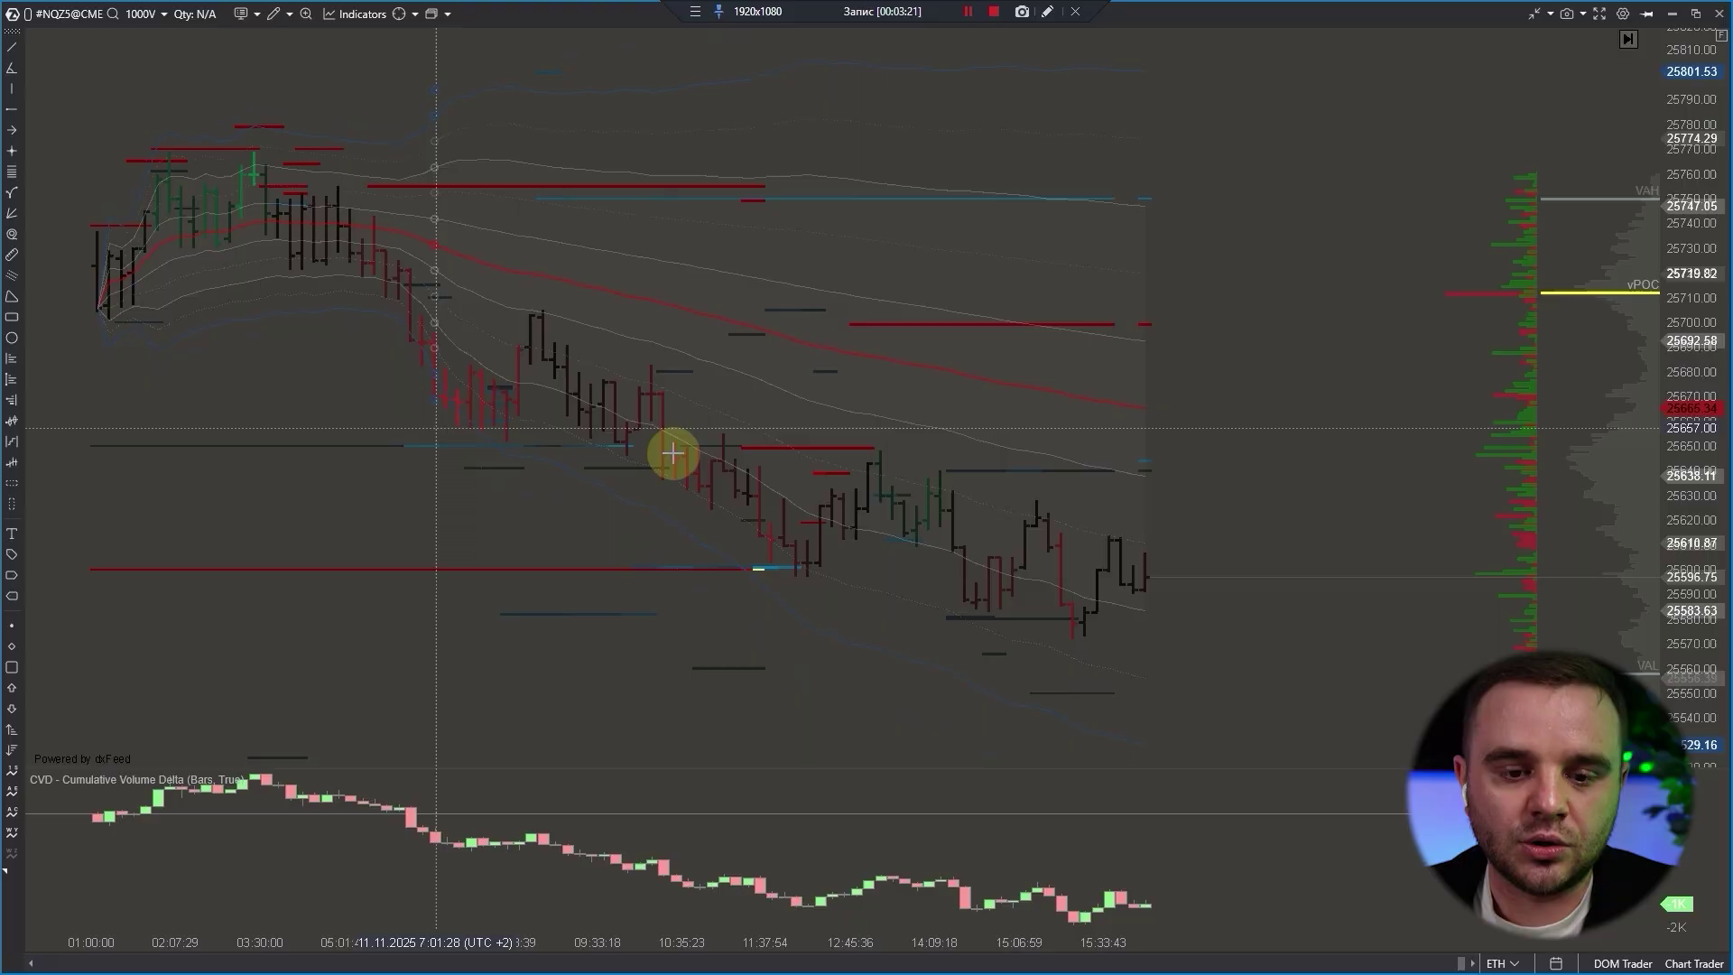
mouse_move(155, 164)
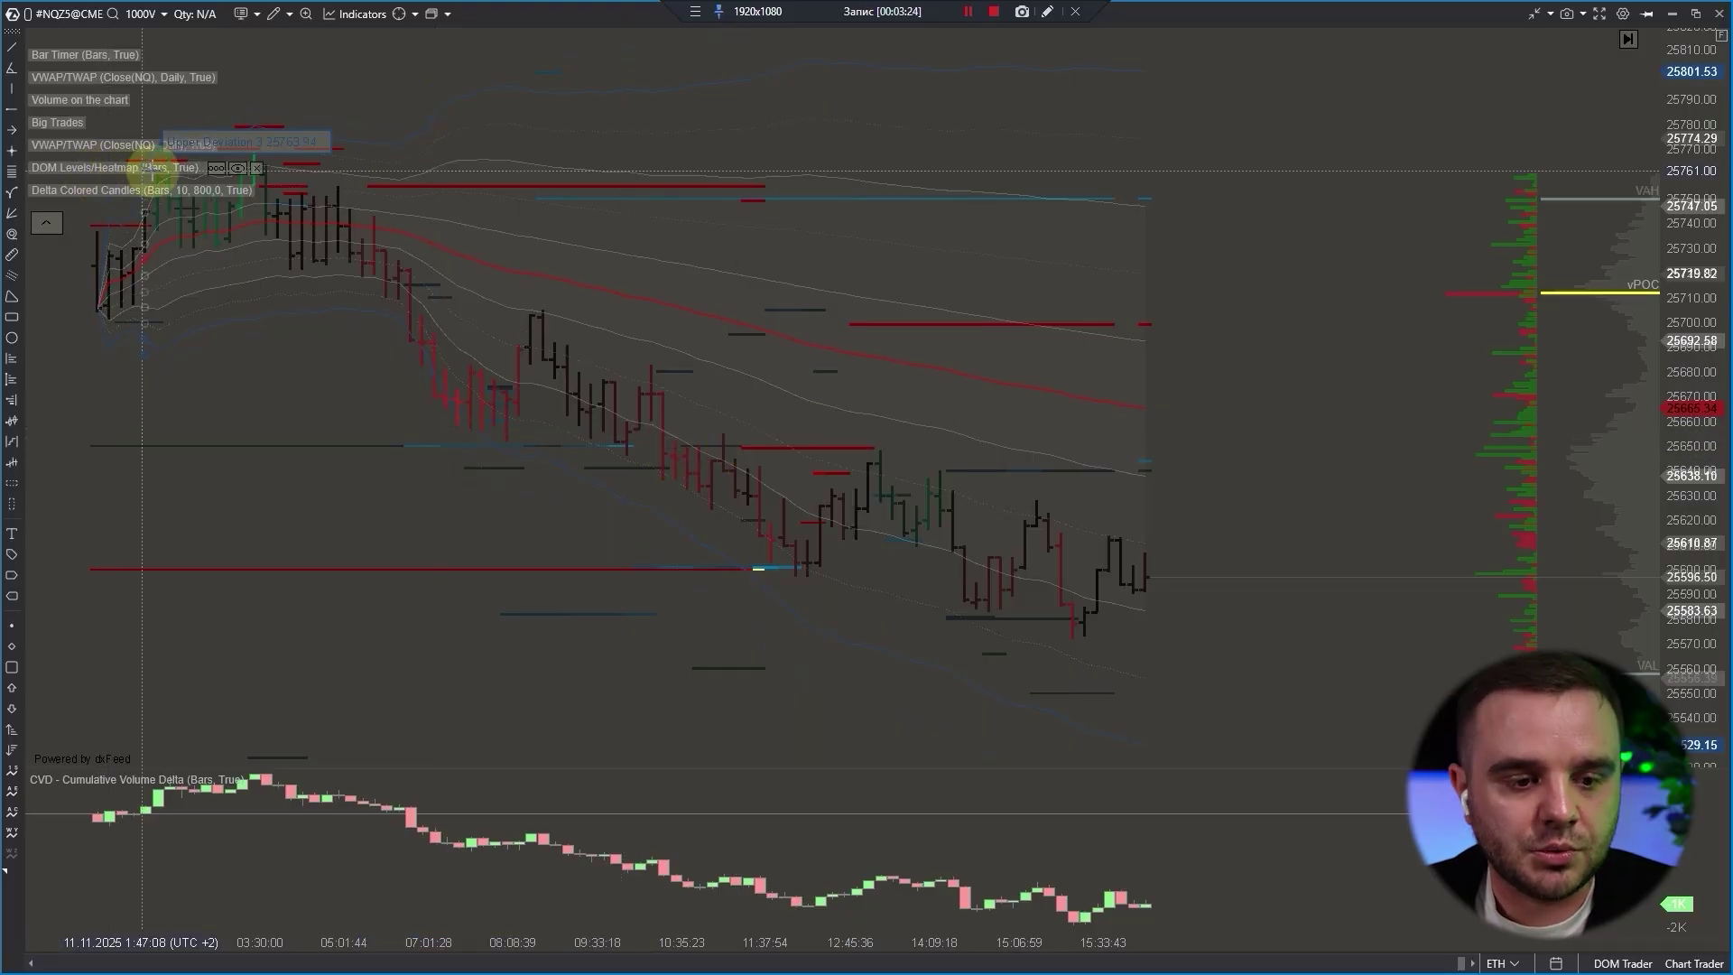
left_click(215, 170)
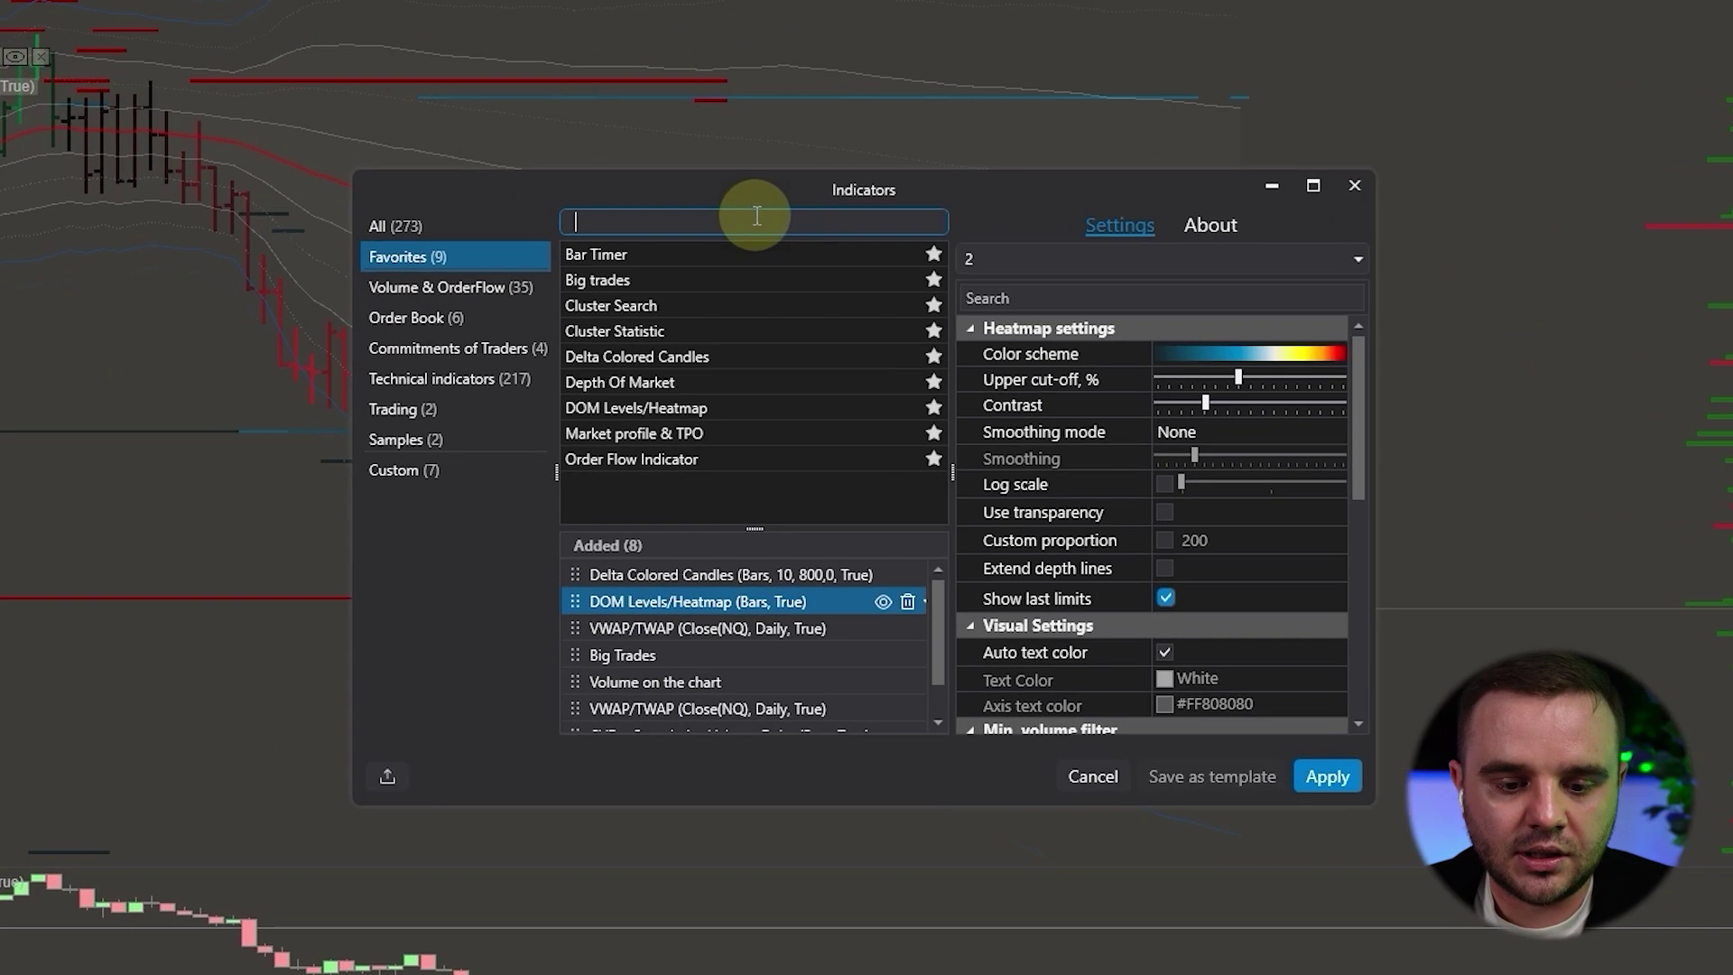
Search all indicators for 'dom', load the added DOM Levels/Heatmap, and move the dialog lower left
left_click(445, 226)
left_click(619, 222)
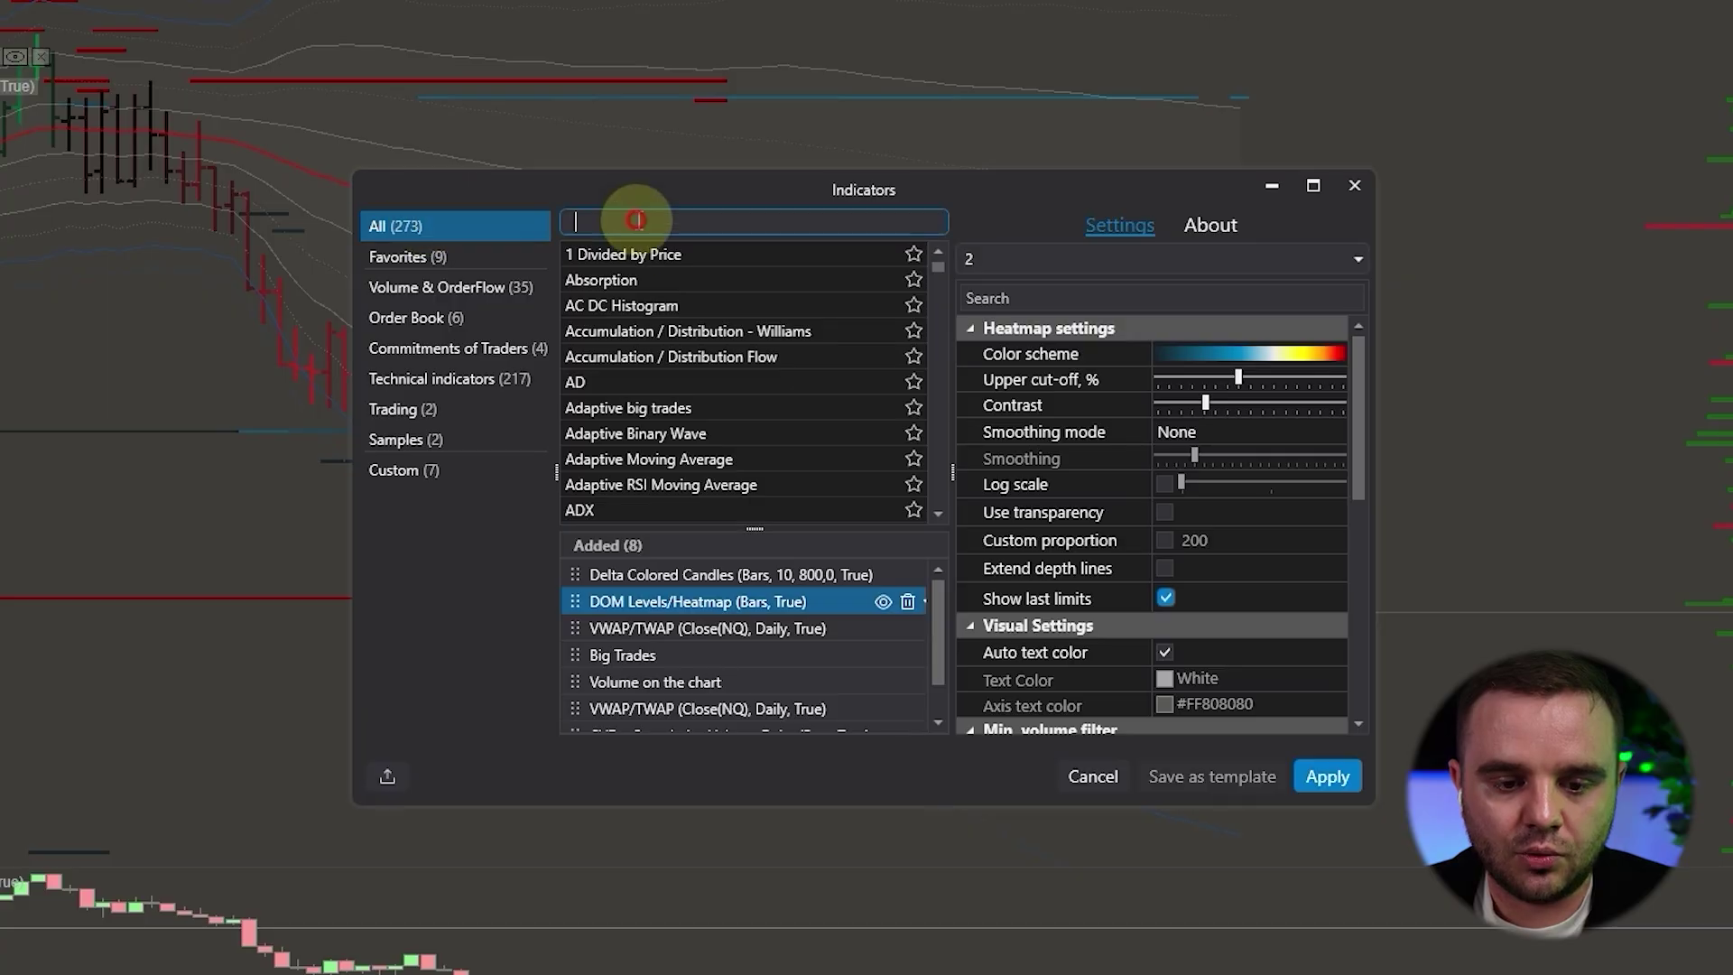
type("dom")
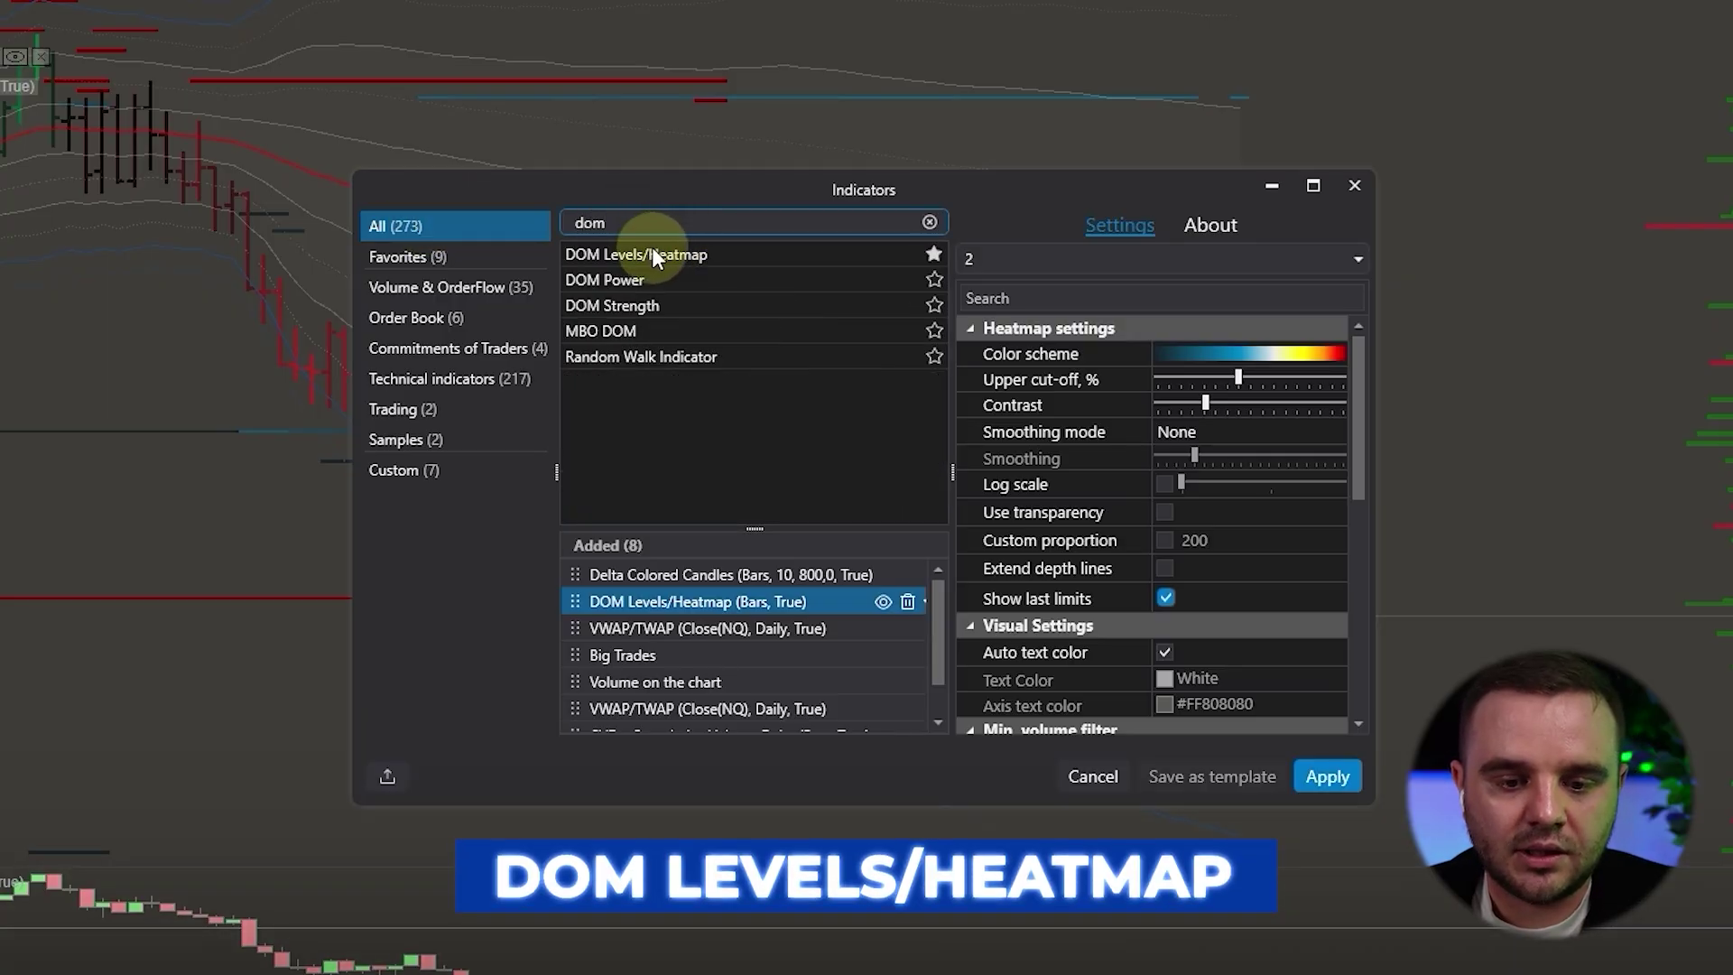
left_click(655, 255)
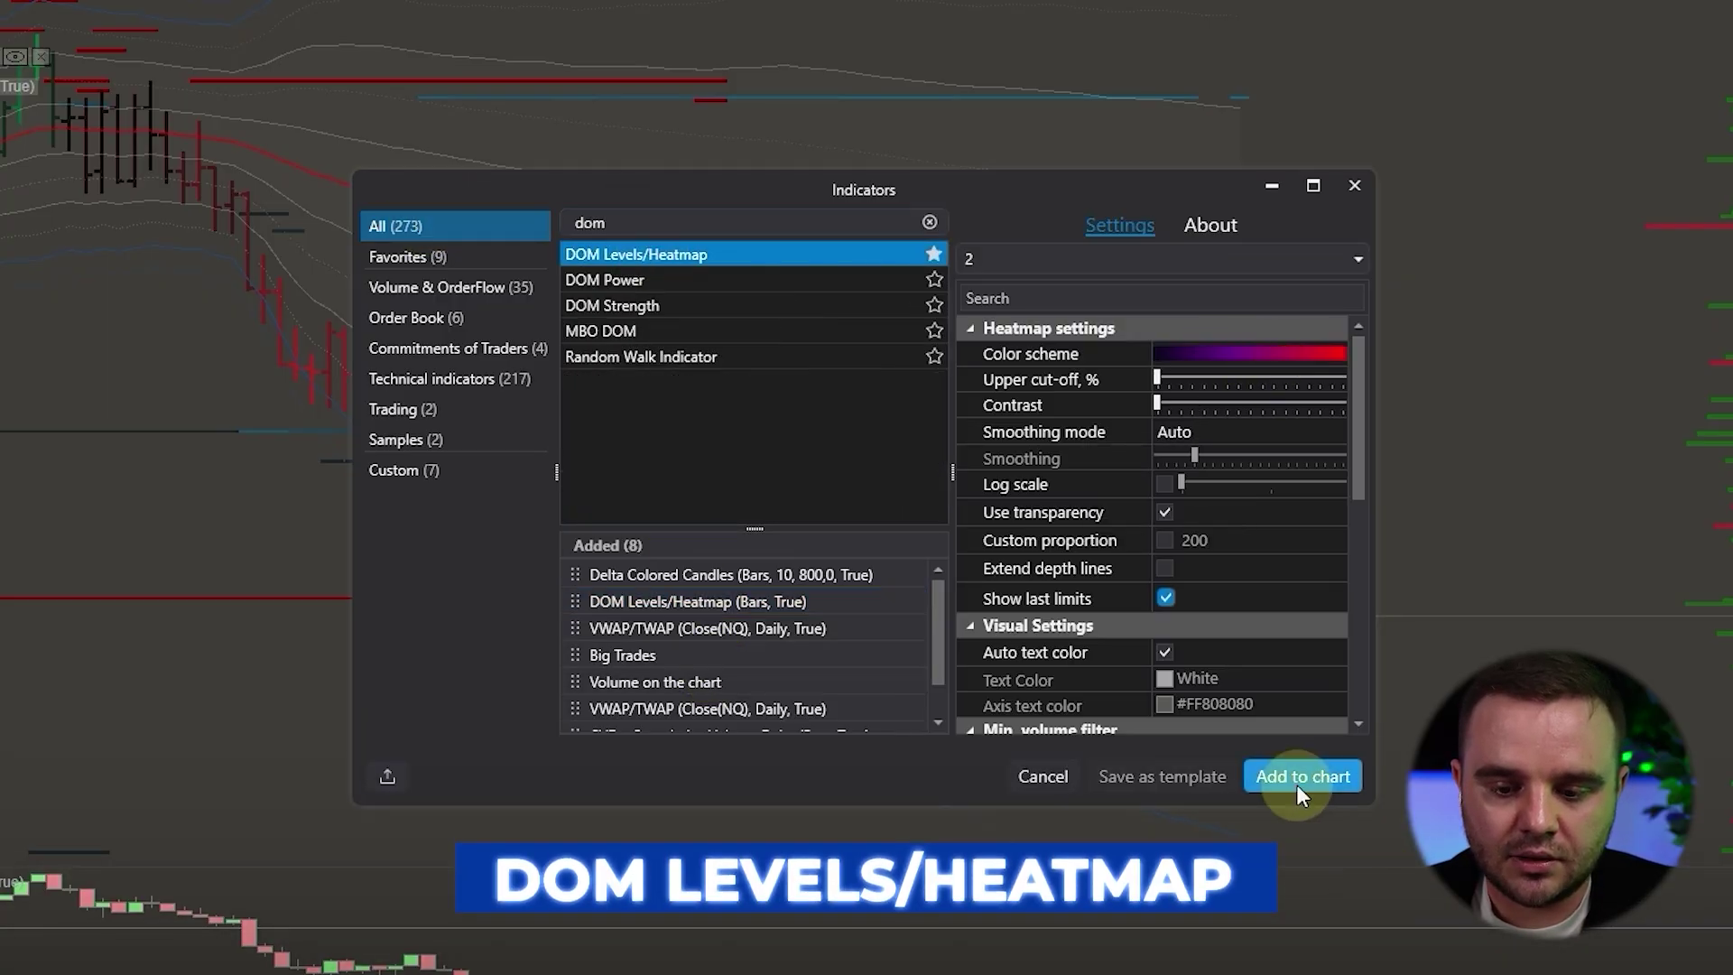
left_click(1352, 774)
left_click(656, 602)
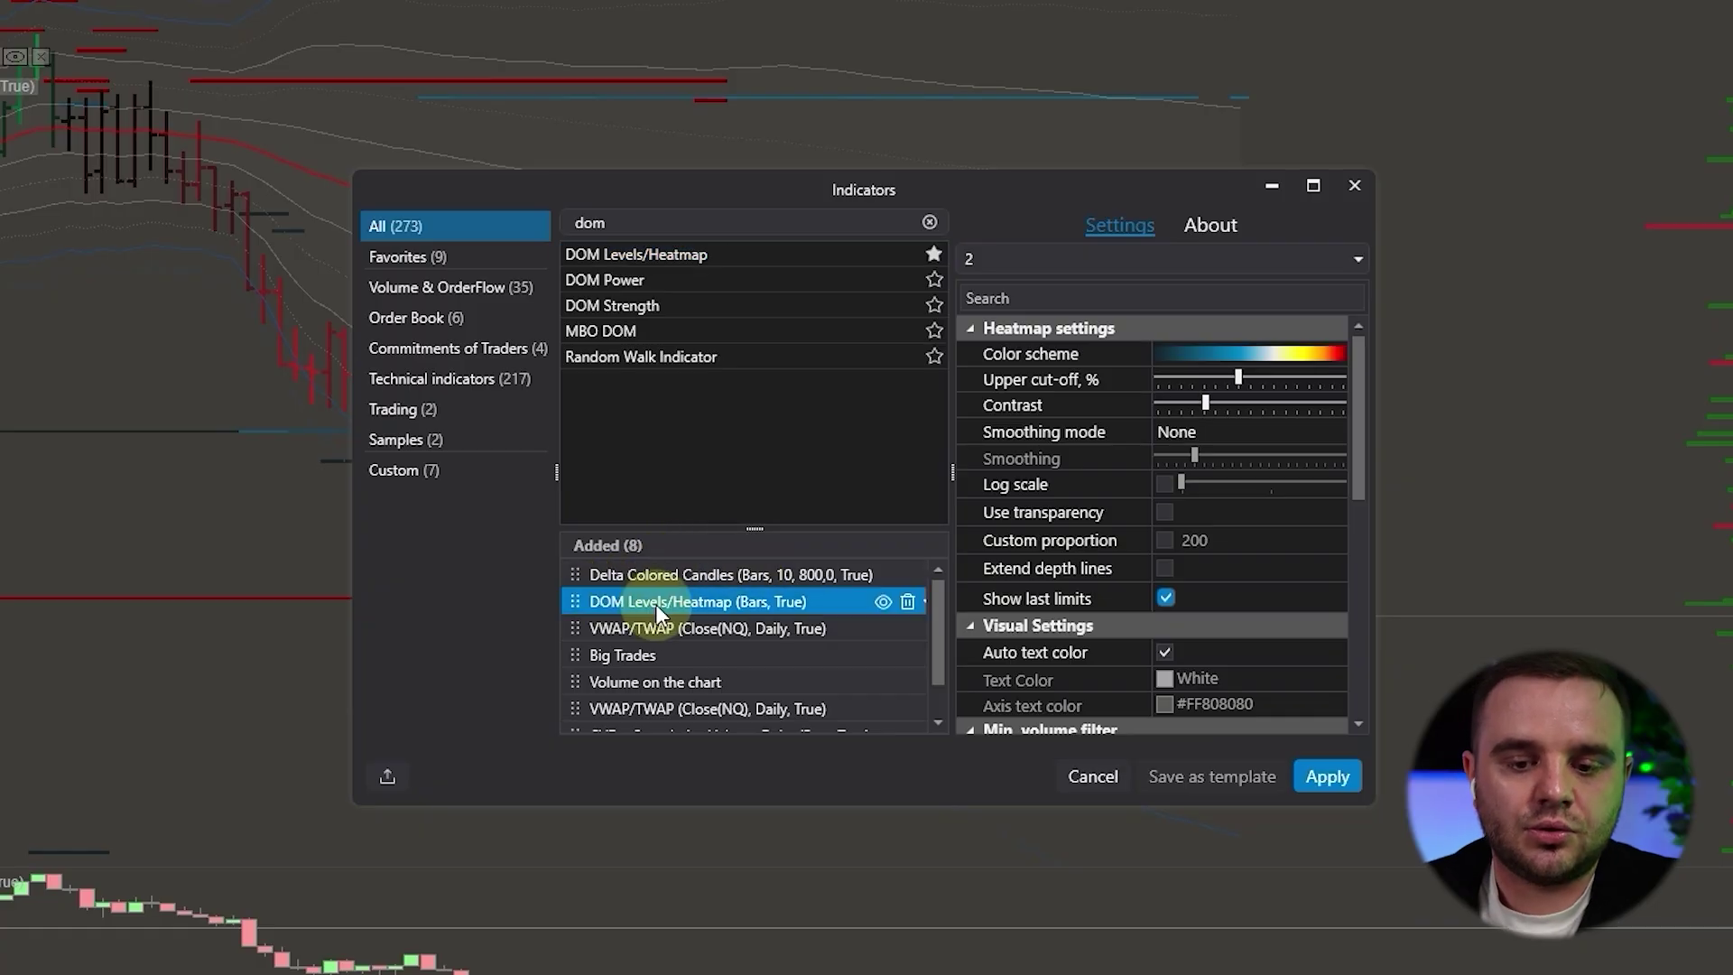
left_click_drag(1011, 187, 321, 435)
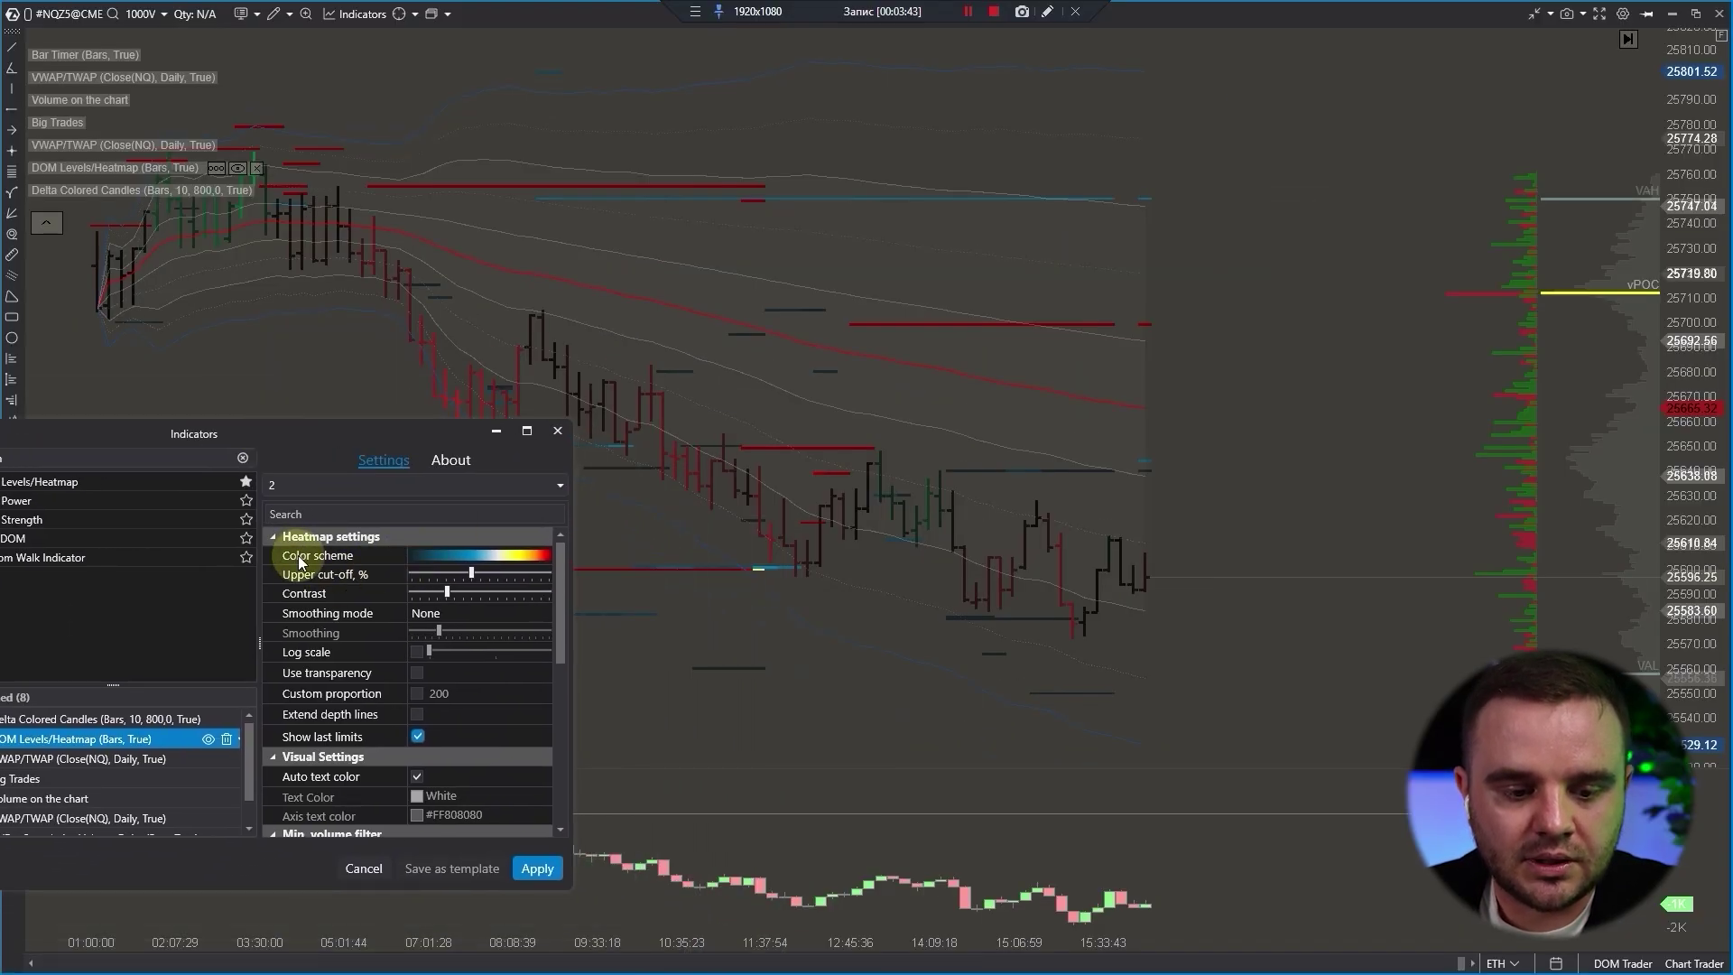
left_click(451, 556)
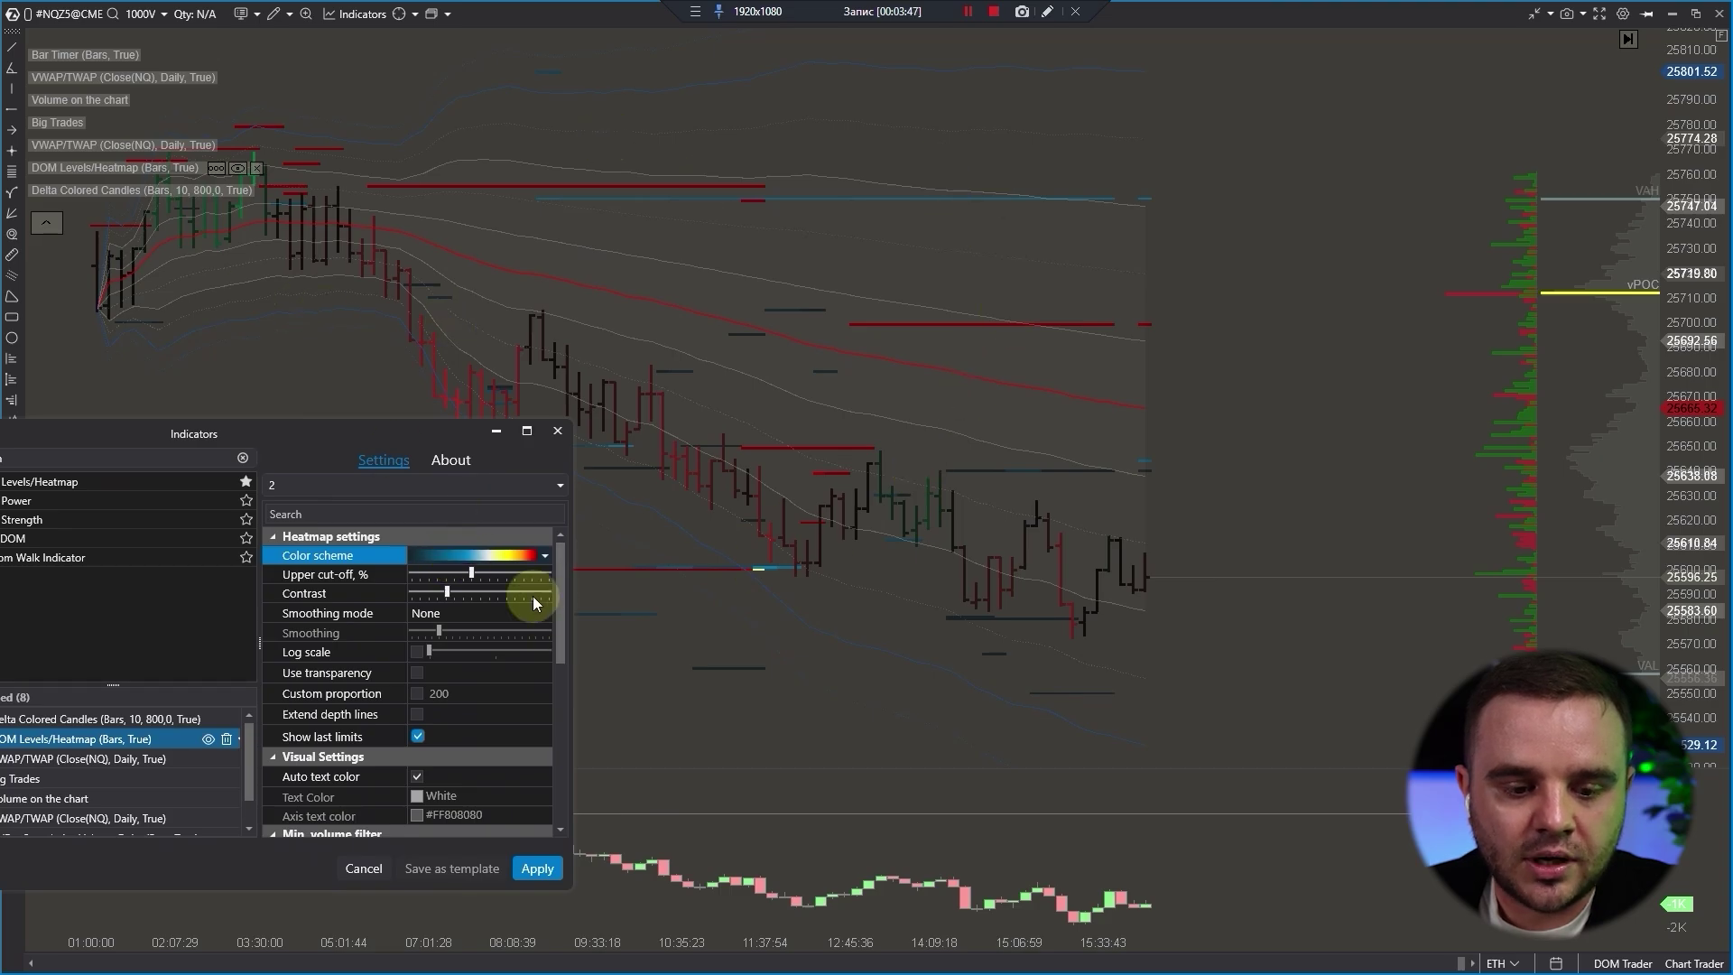
left_click(553, 559)
left_click(534, 565)
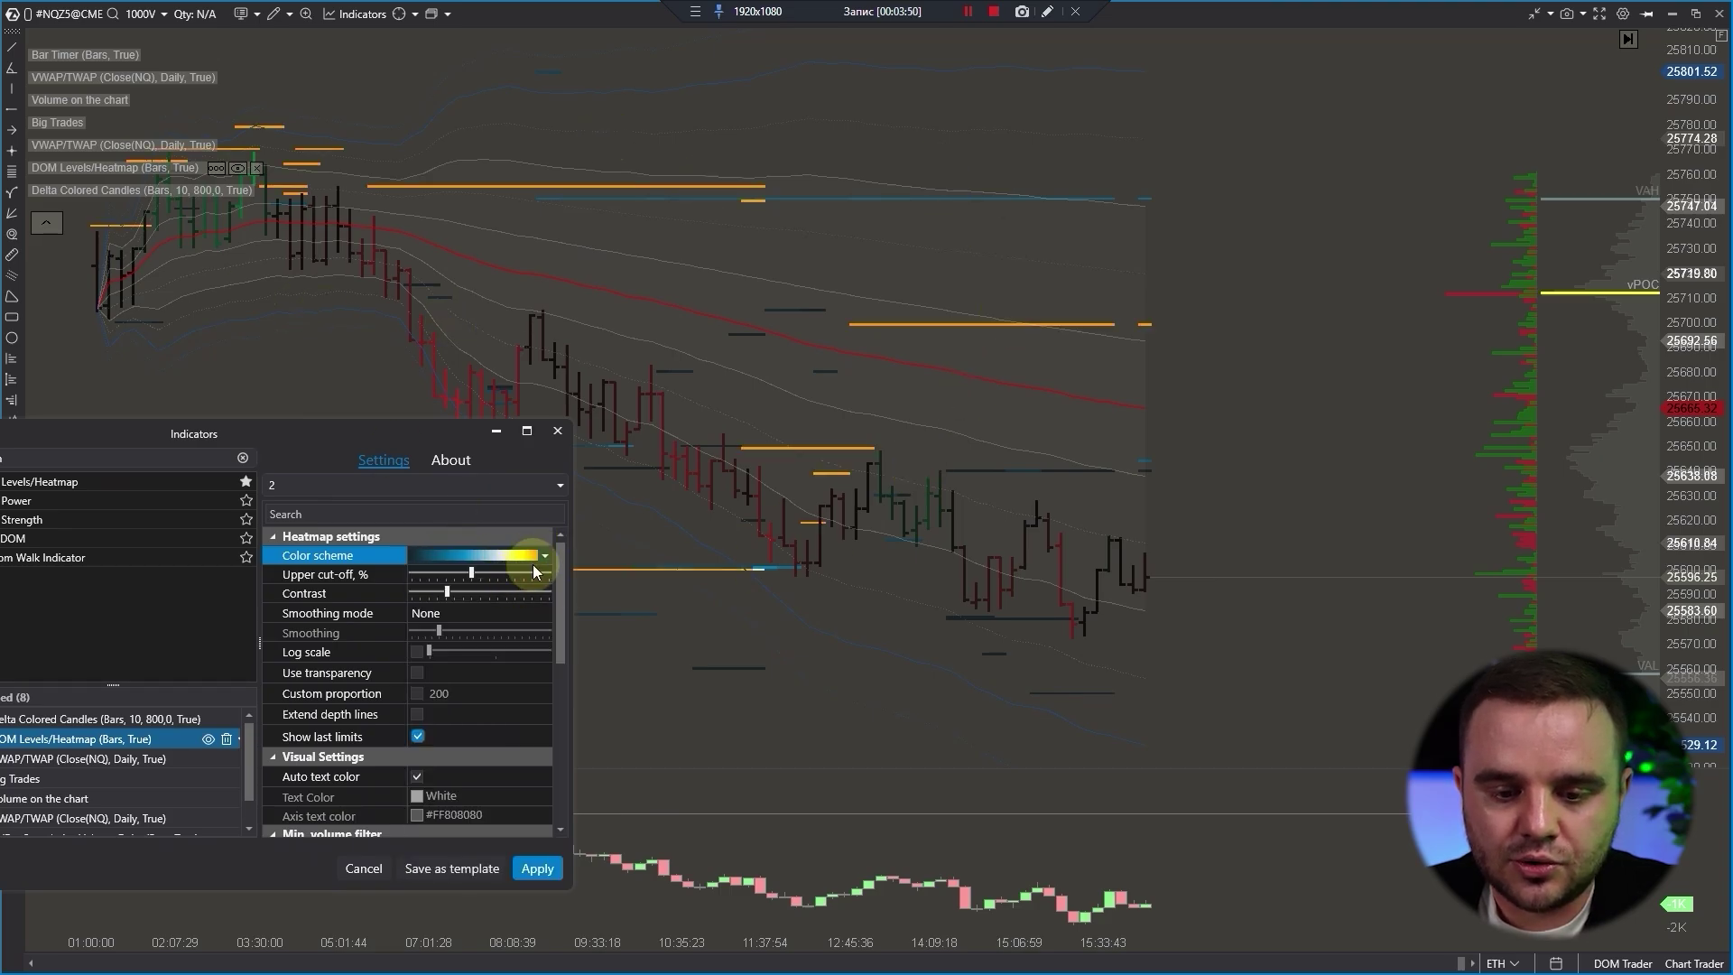
left_click(545, 554)
left_click(503, 737)
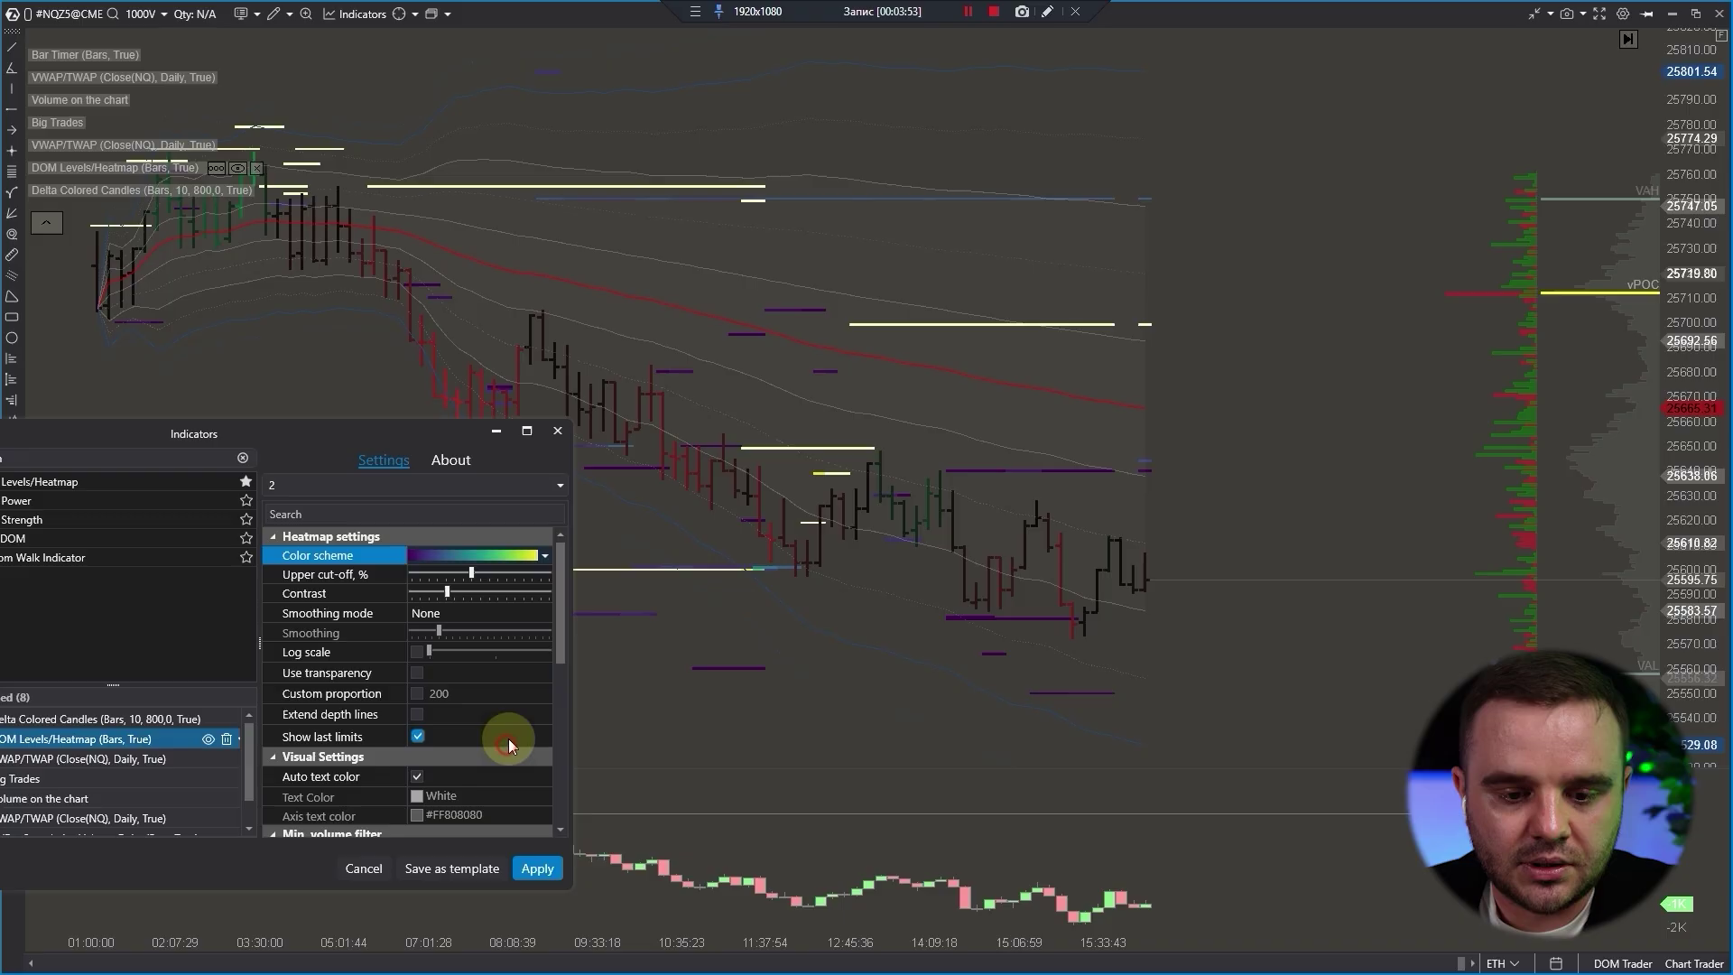
left_click(545, 561)
left_click(475, 810)
left_click(548, 555)
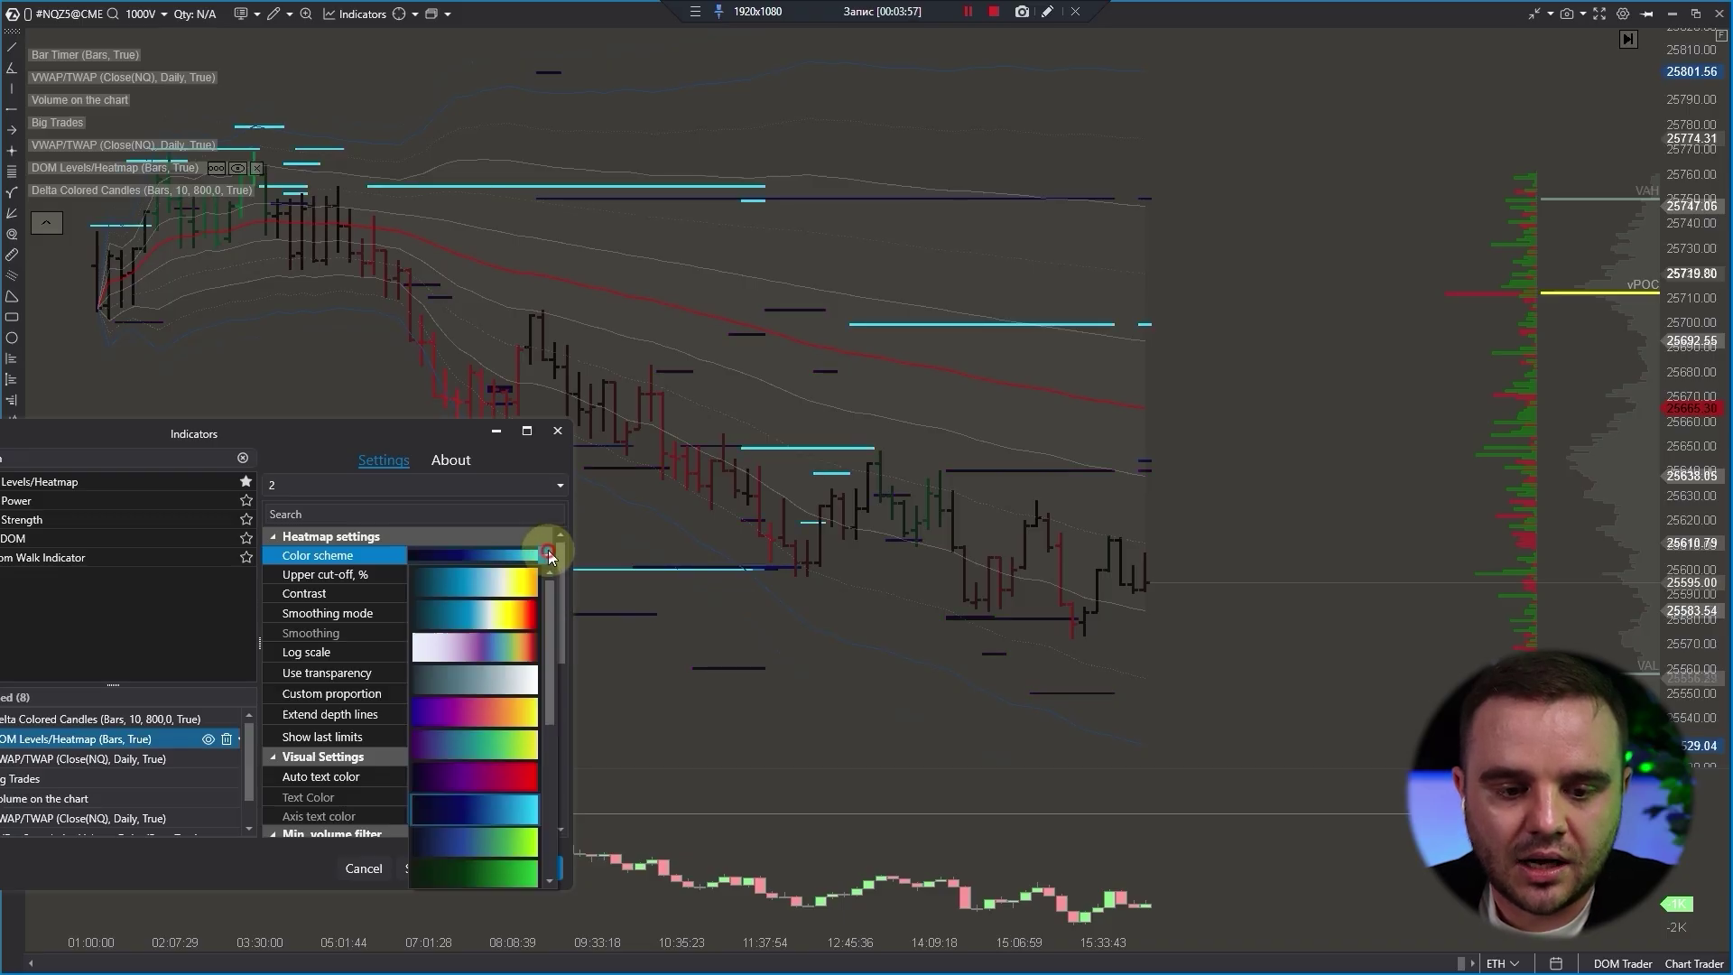
left_click(506, 841)
left_click(549, 550)
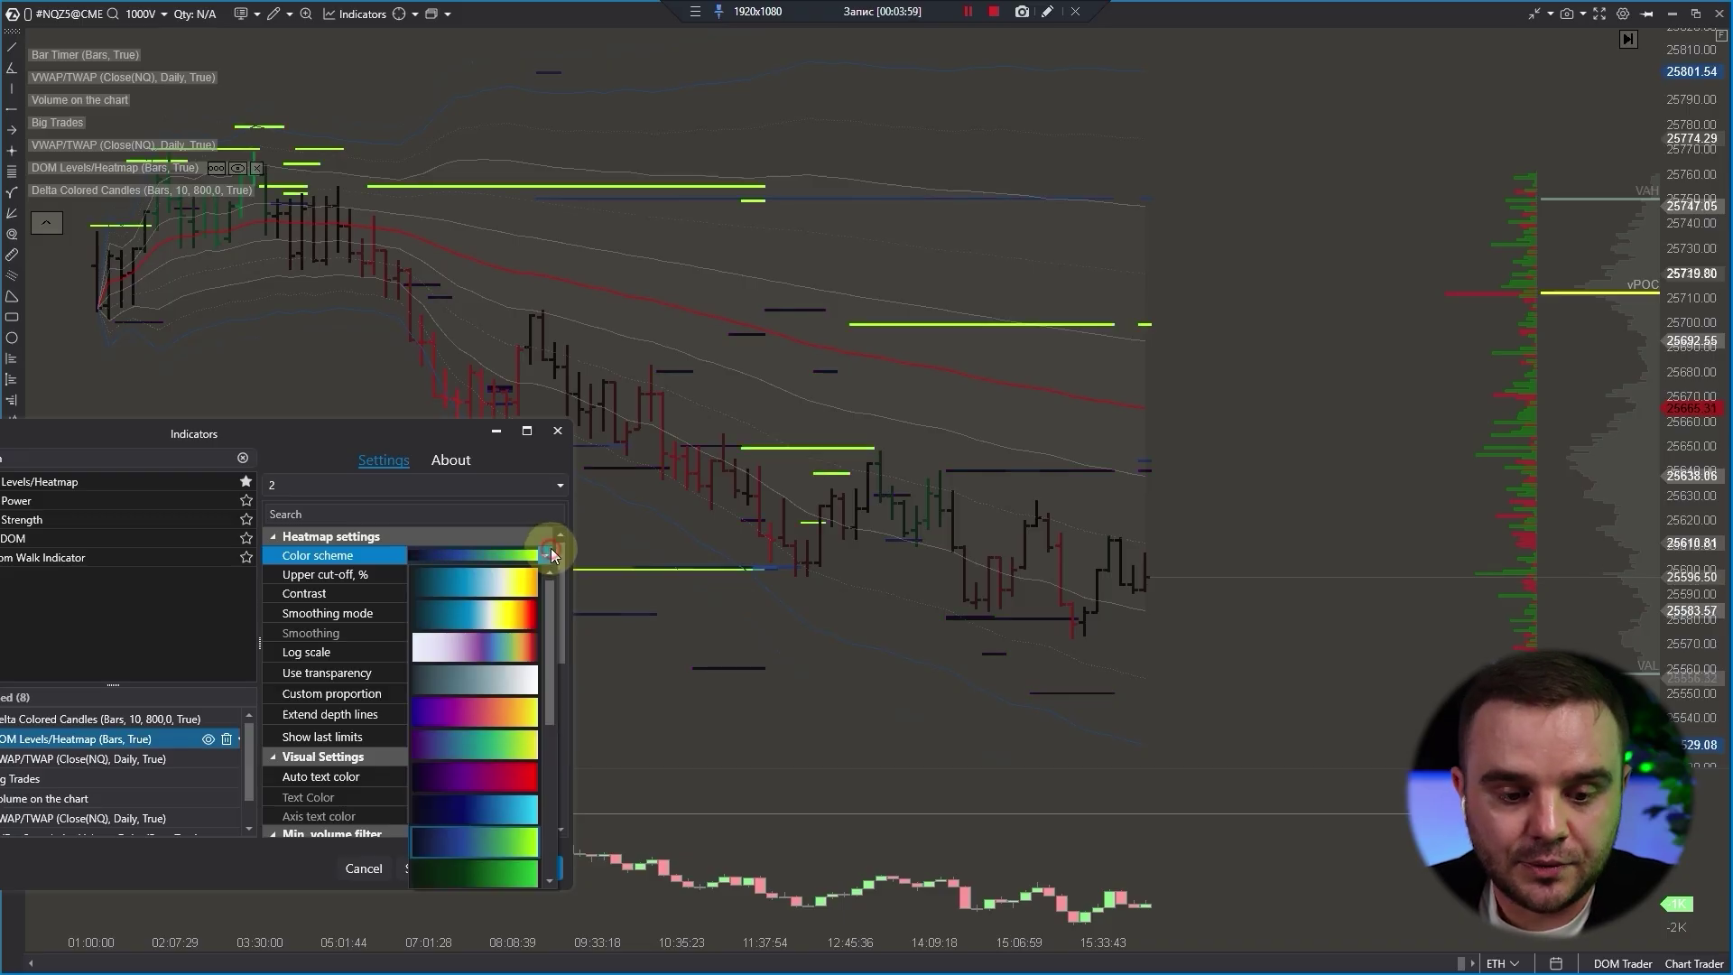
left_click(544, 570)
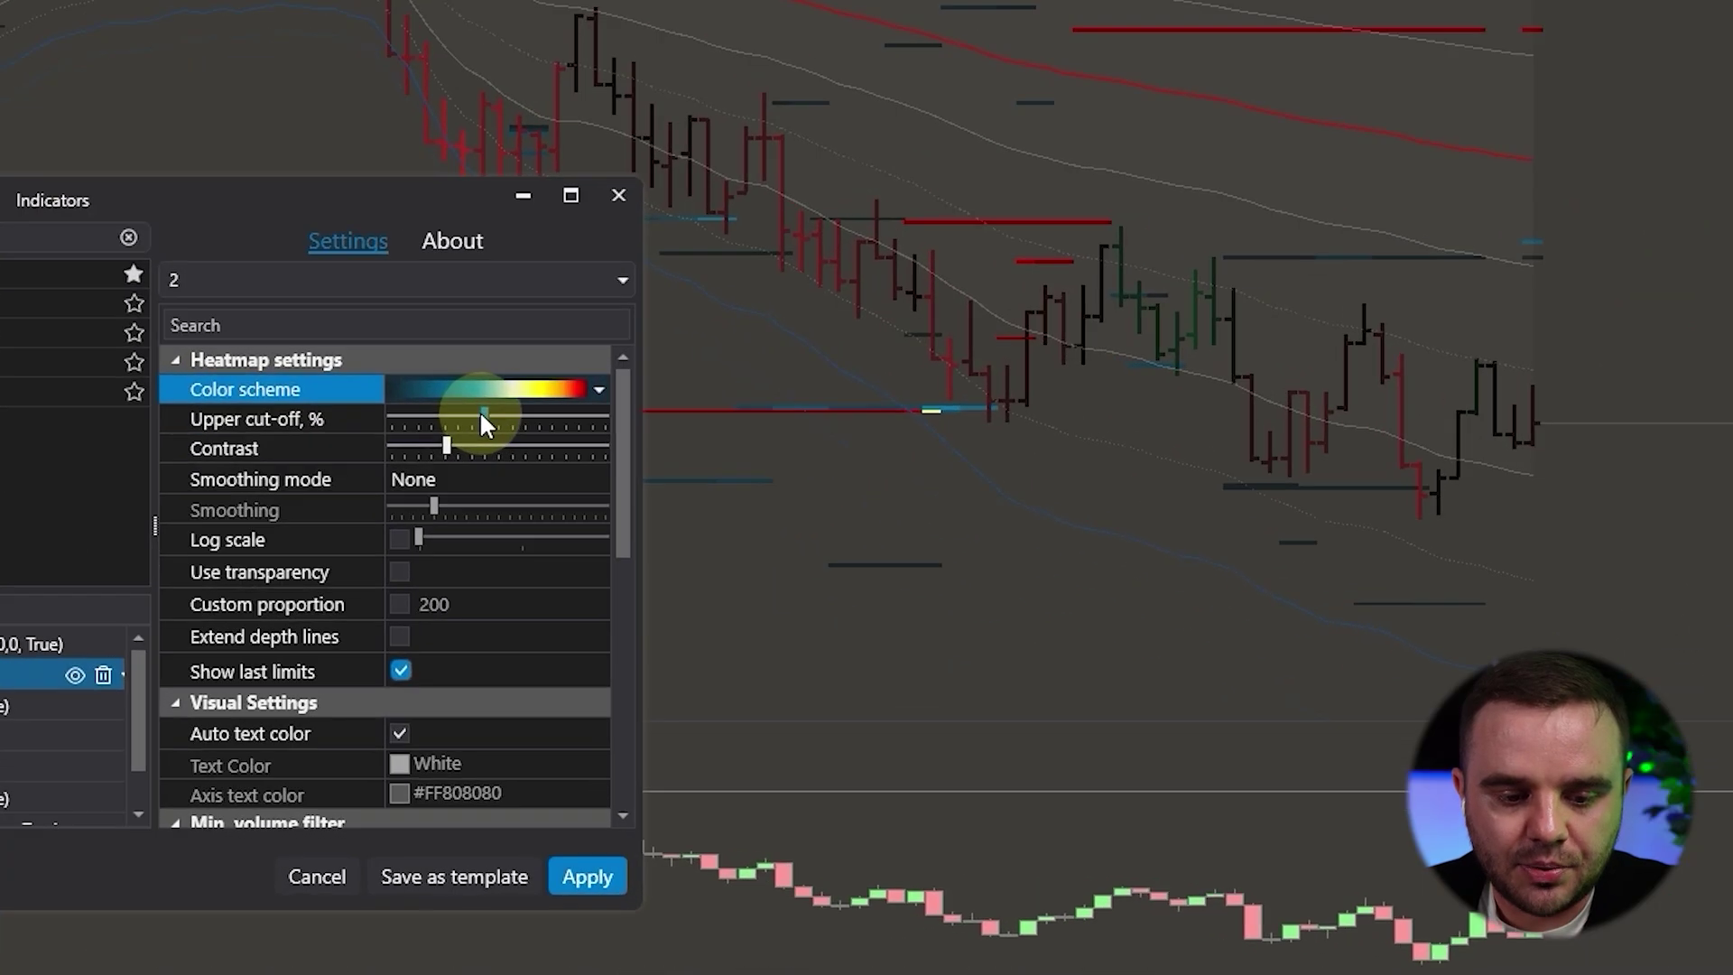
Lower the heatmap's Upper cut-off and raise its Contrast using the sliders
left_click_drag(468, 569, 419, 570)
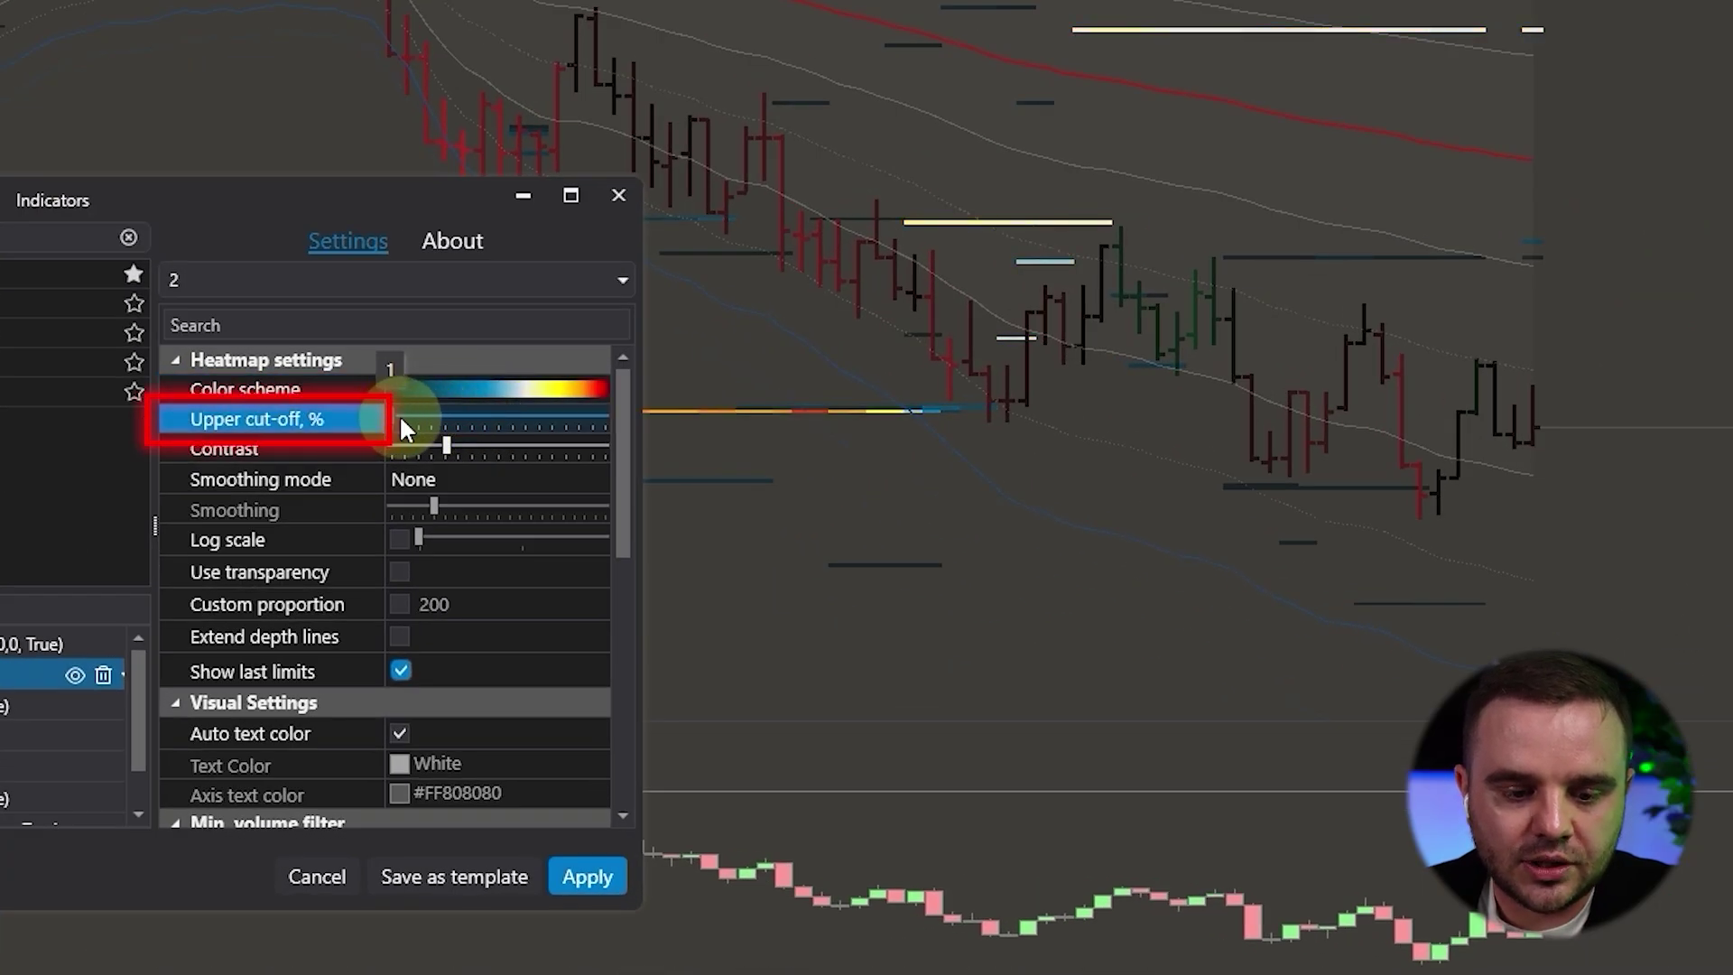
left_click_drag(560, 417, 426, 417)
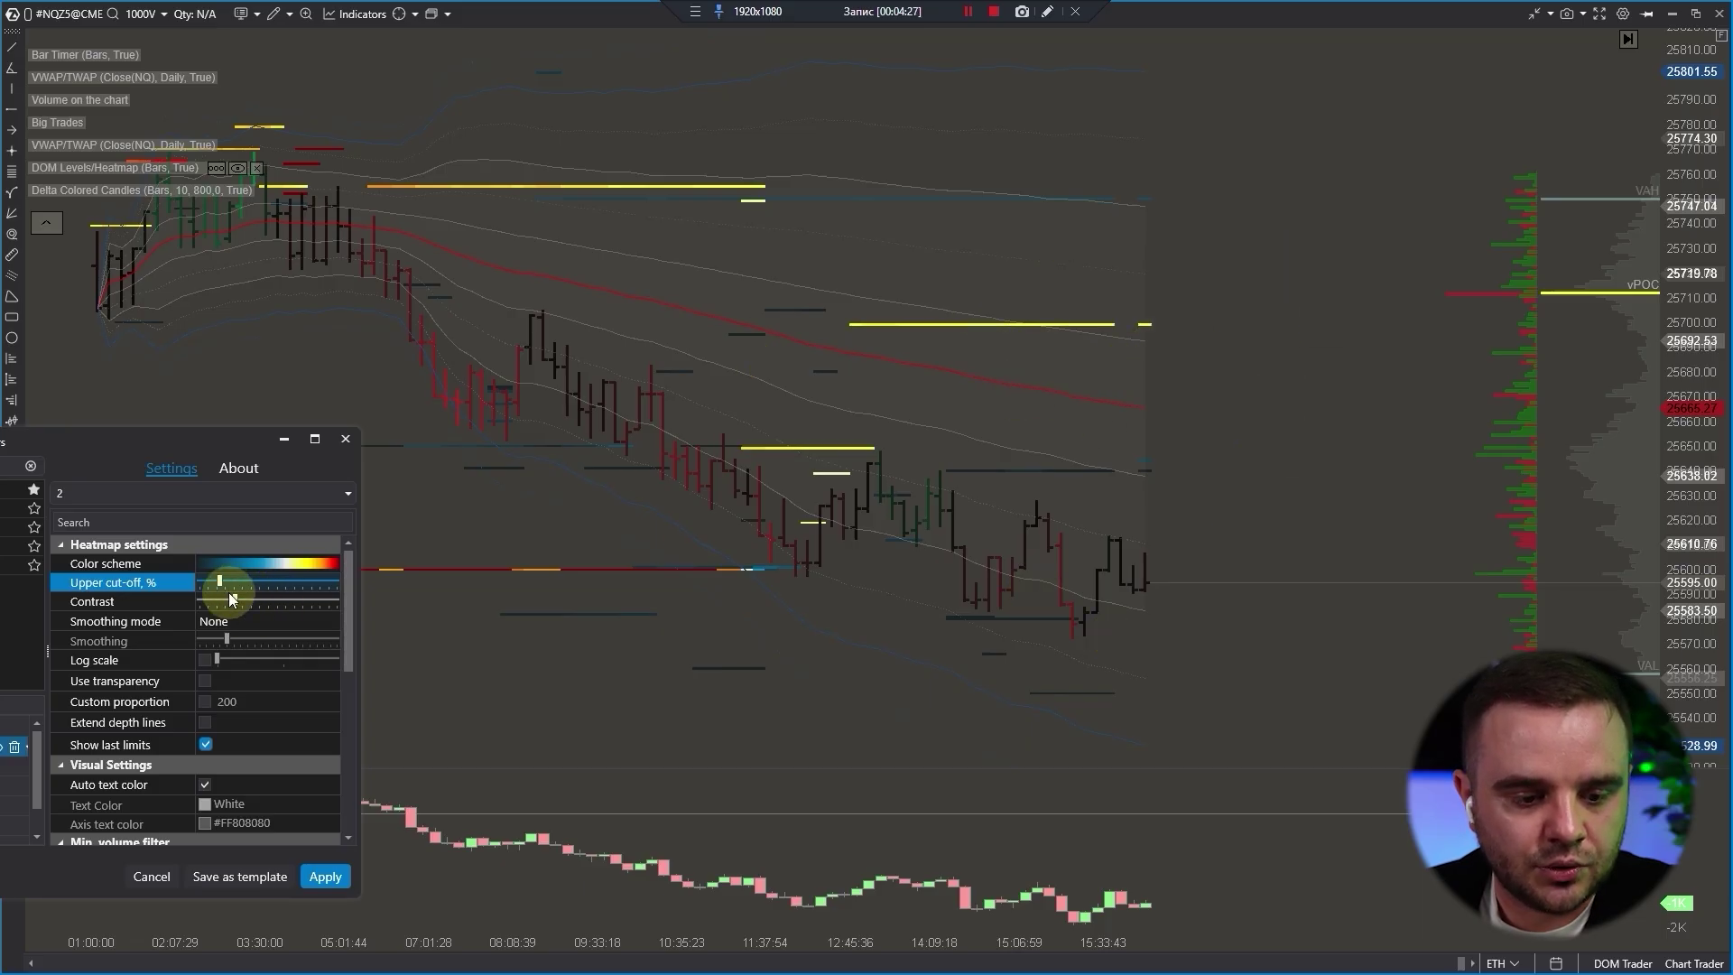
mouse_move(235, 601)
left_mouse_down()
mouse_move(371, 607)
mouse_move(312, 609)
mouse_move(370, 621)
mouse_move(224, 607)
left_mouse_up()
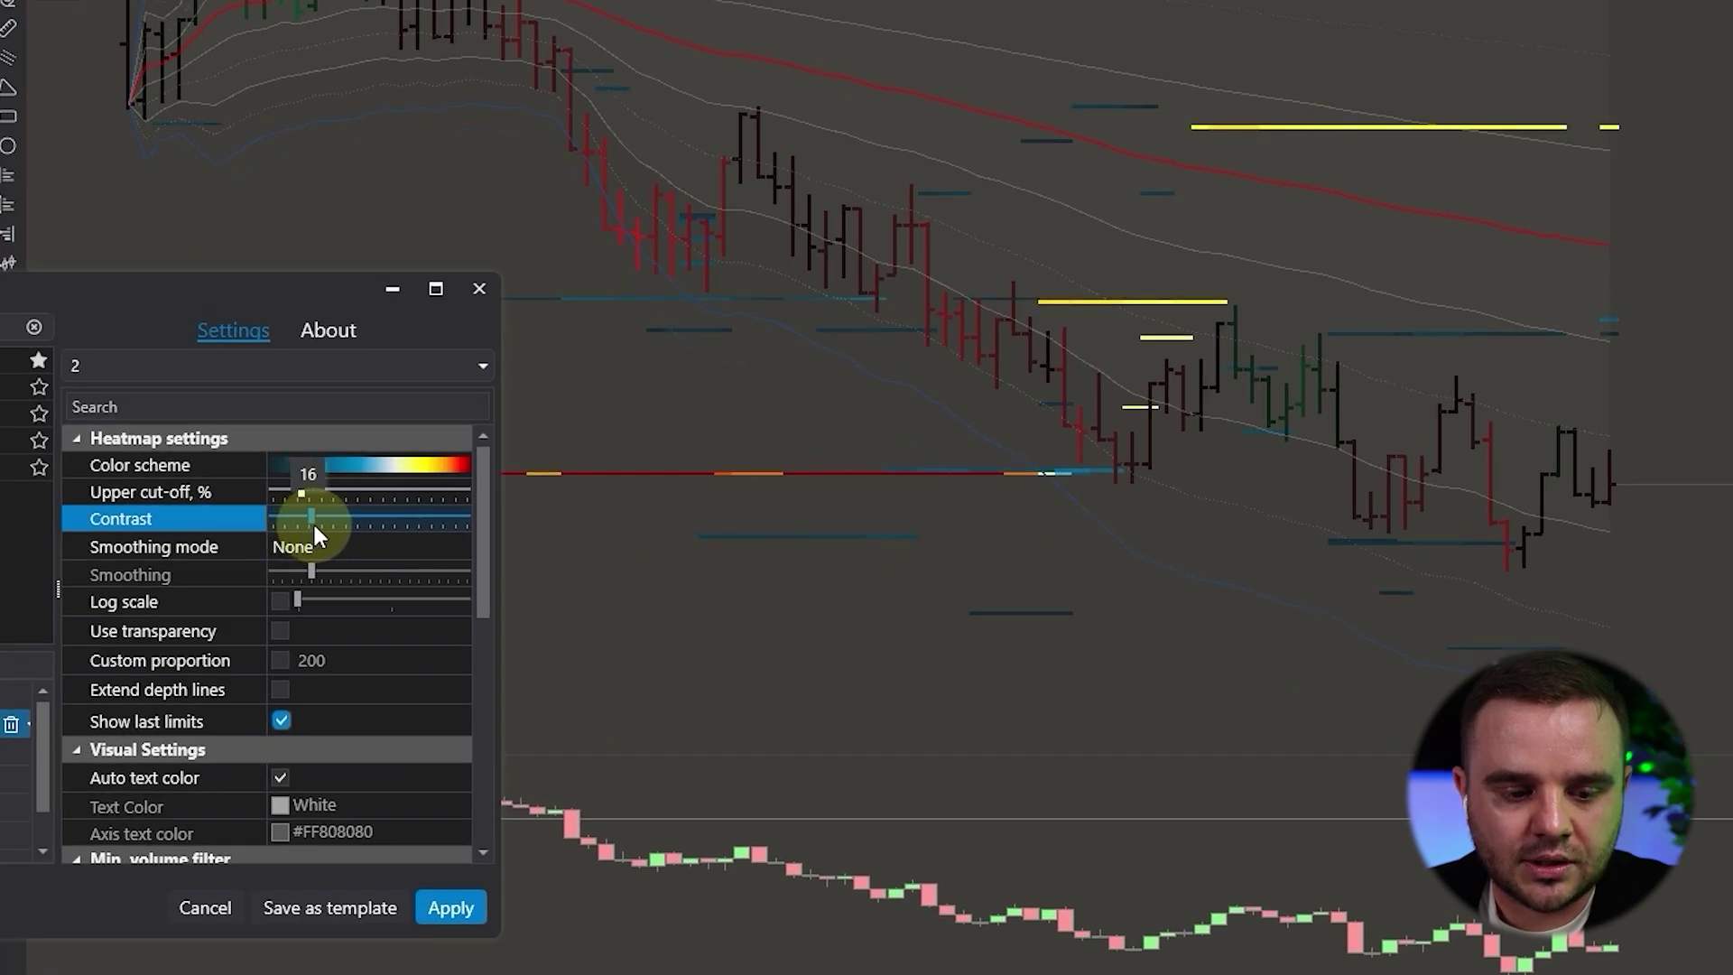
left_click_drag(312, 522, 316, 520)
Keep Smoothing mode at None and scroll down to the Min. volume filter
left_click(316, 549)
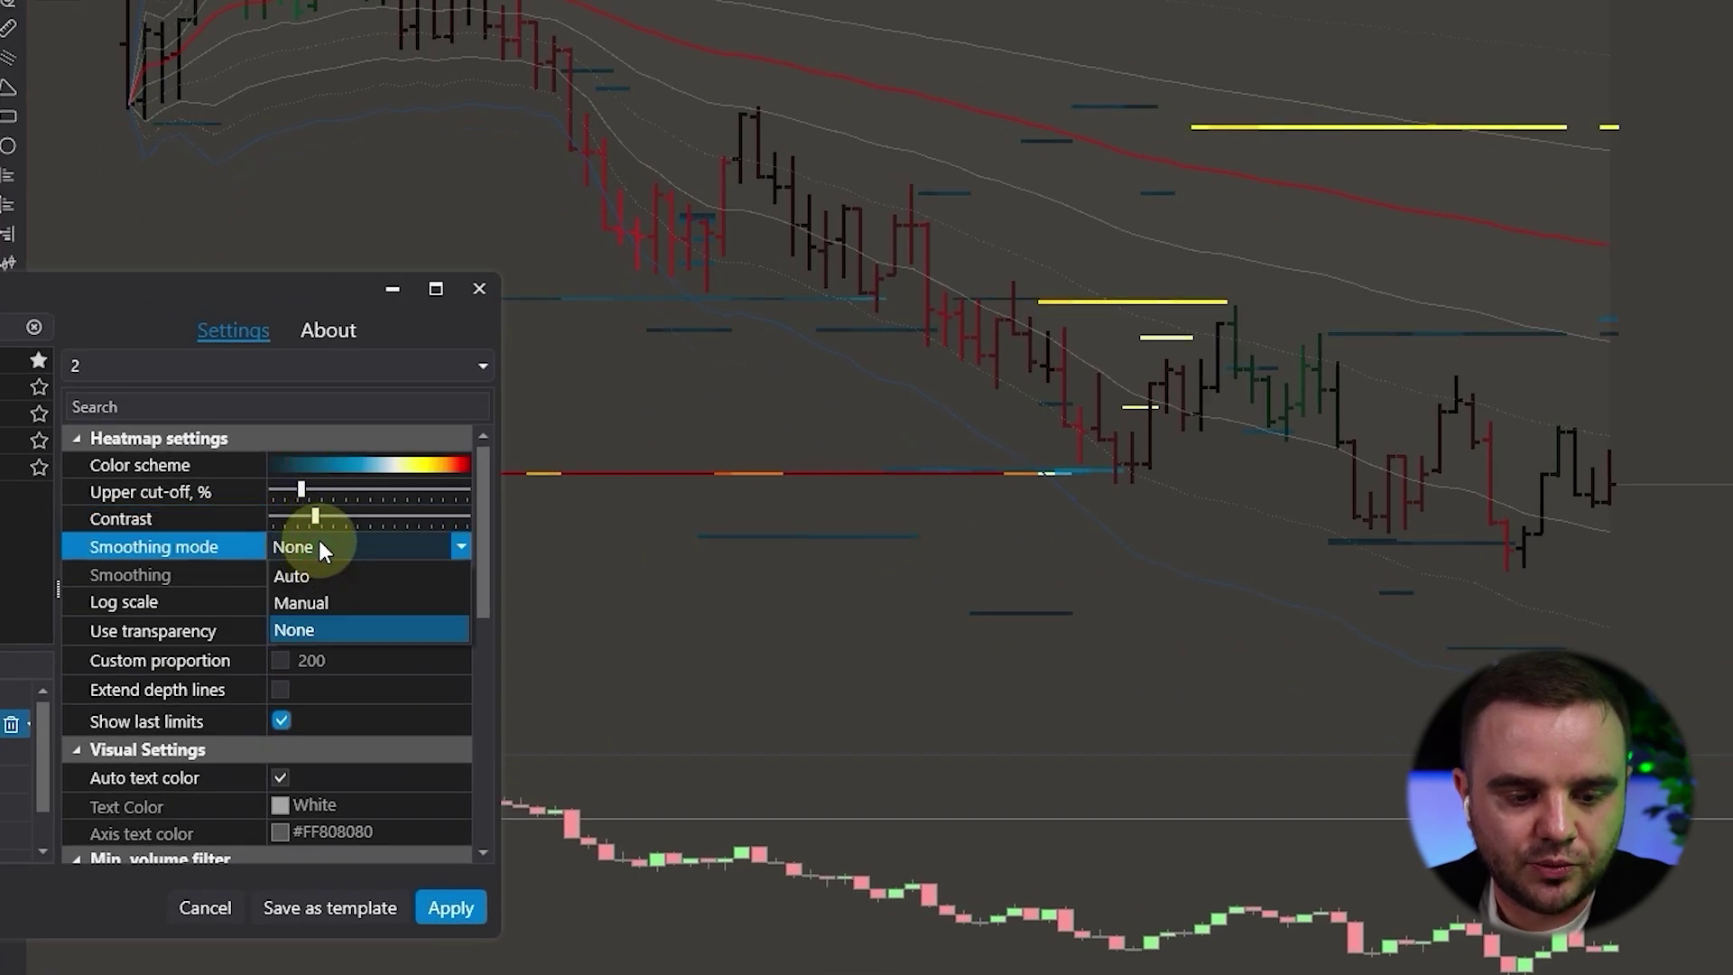
left_click(318, 542)
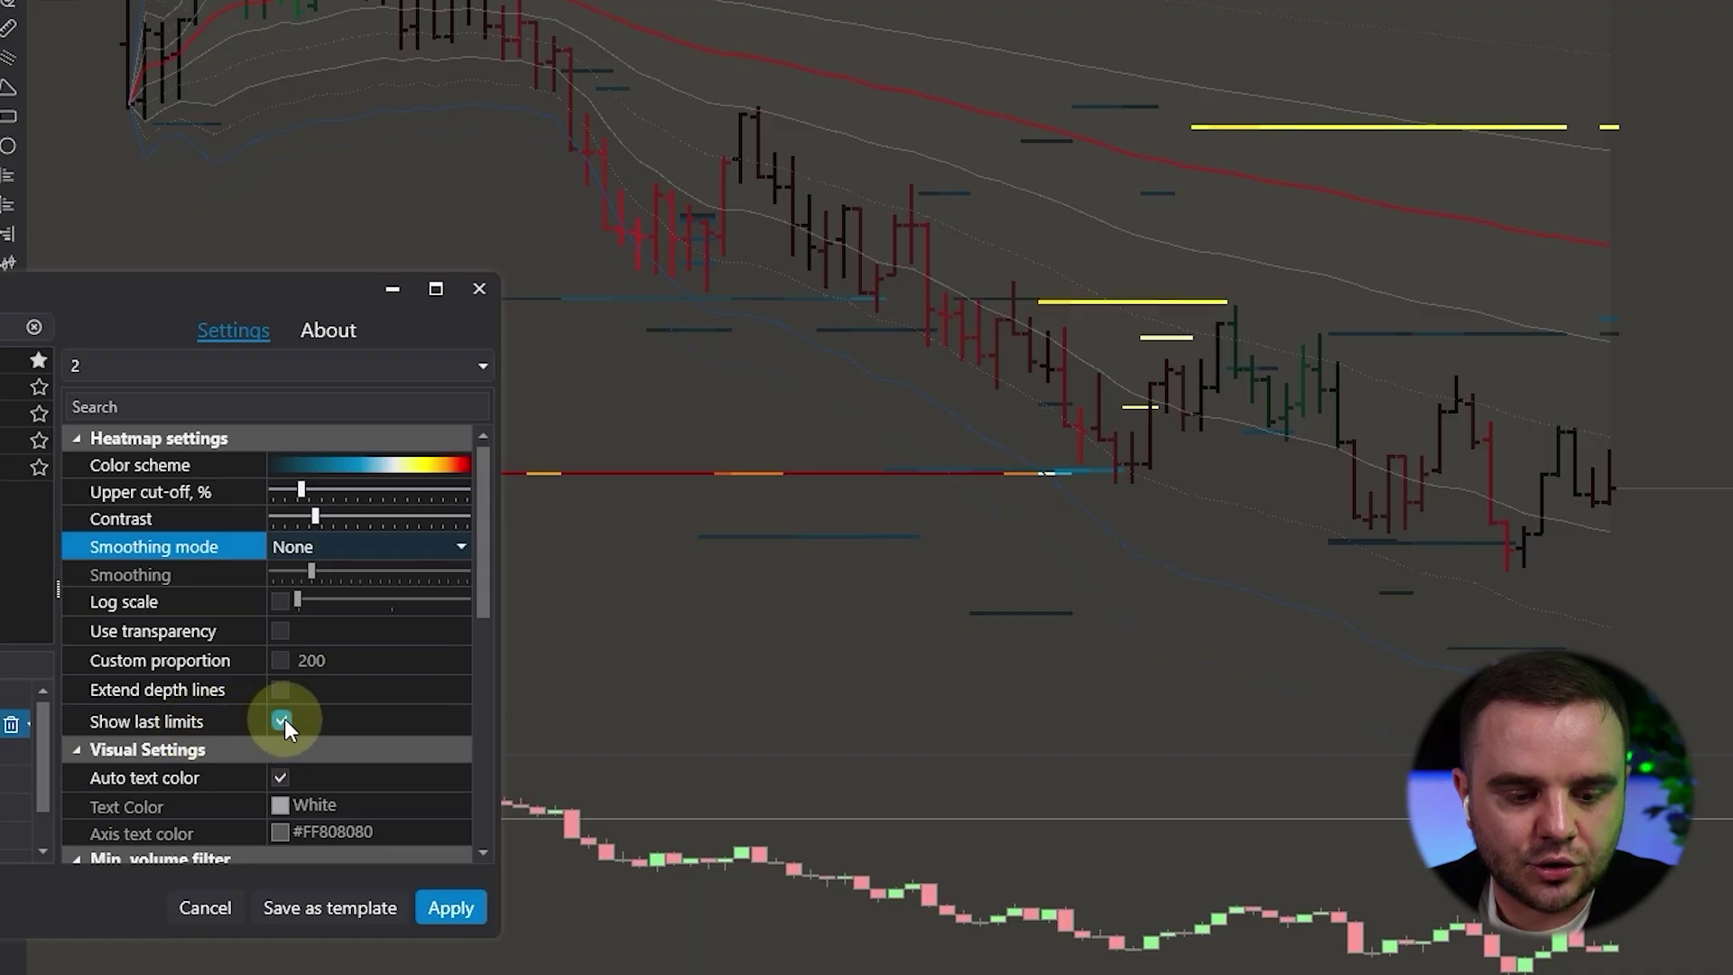
scroll(343, 677, "down", 3)
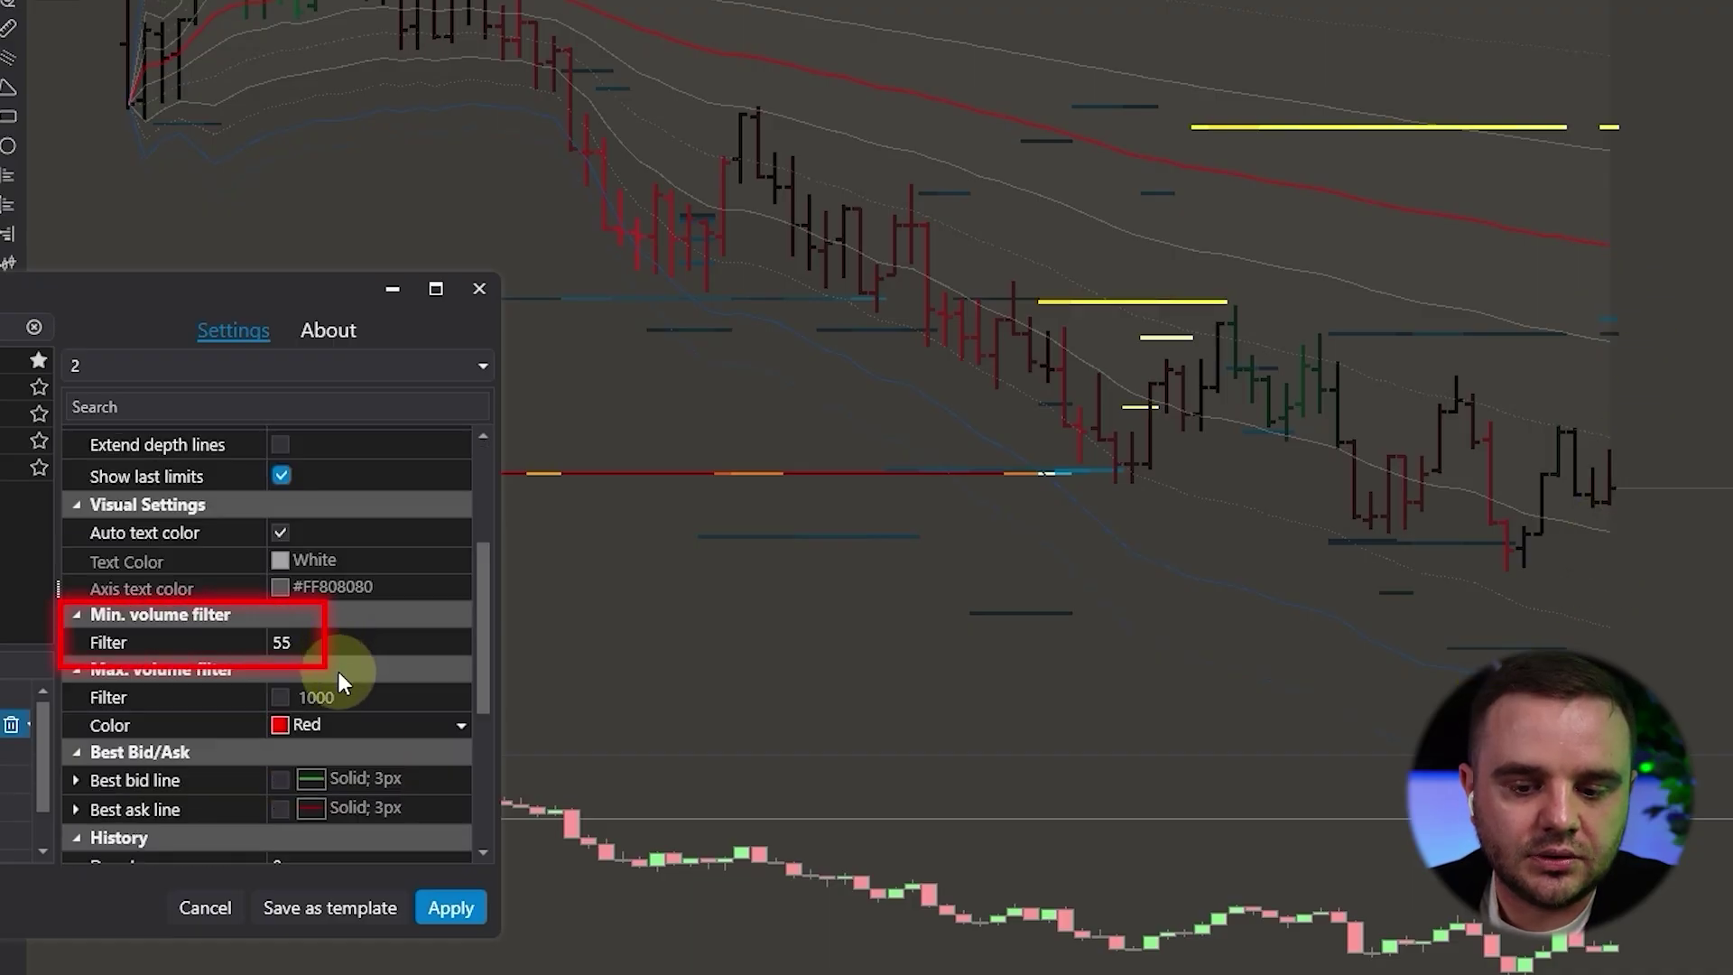
Set the Min. volume filter to 25
left_click(246, 651)
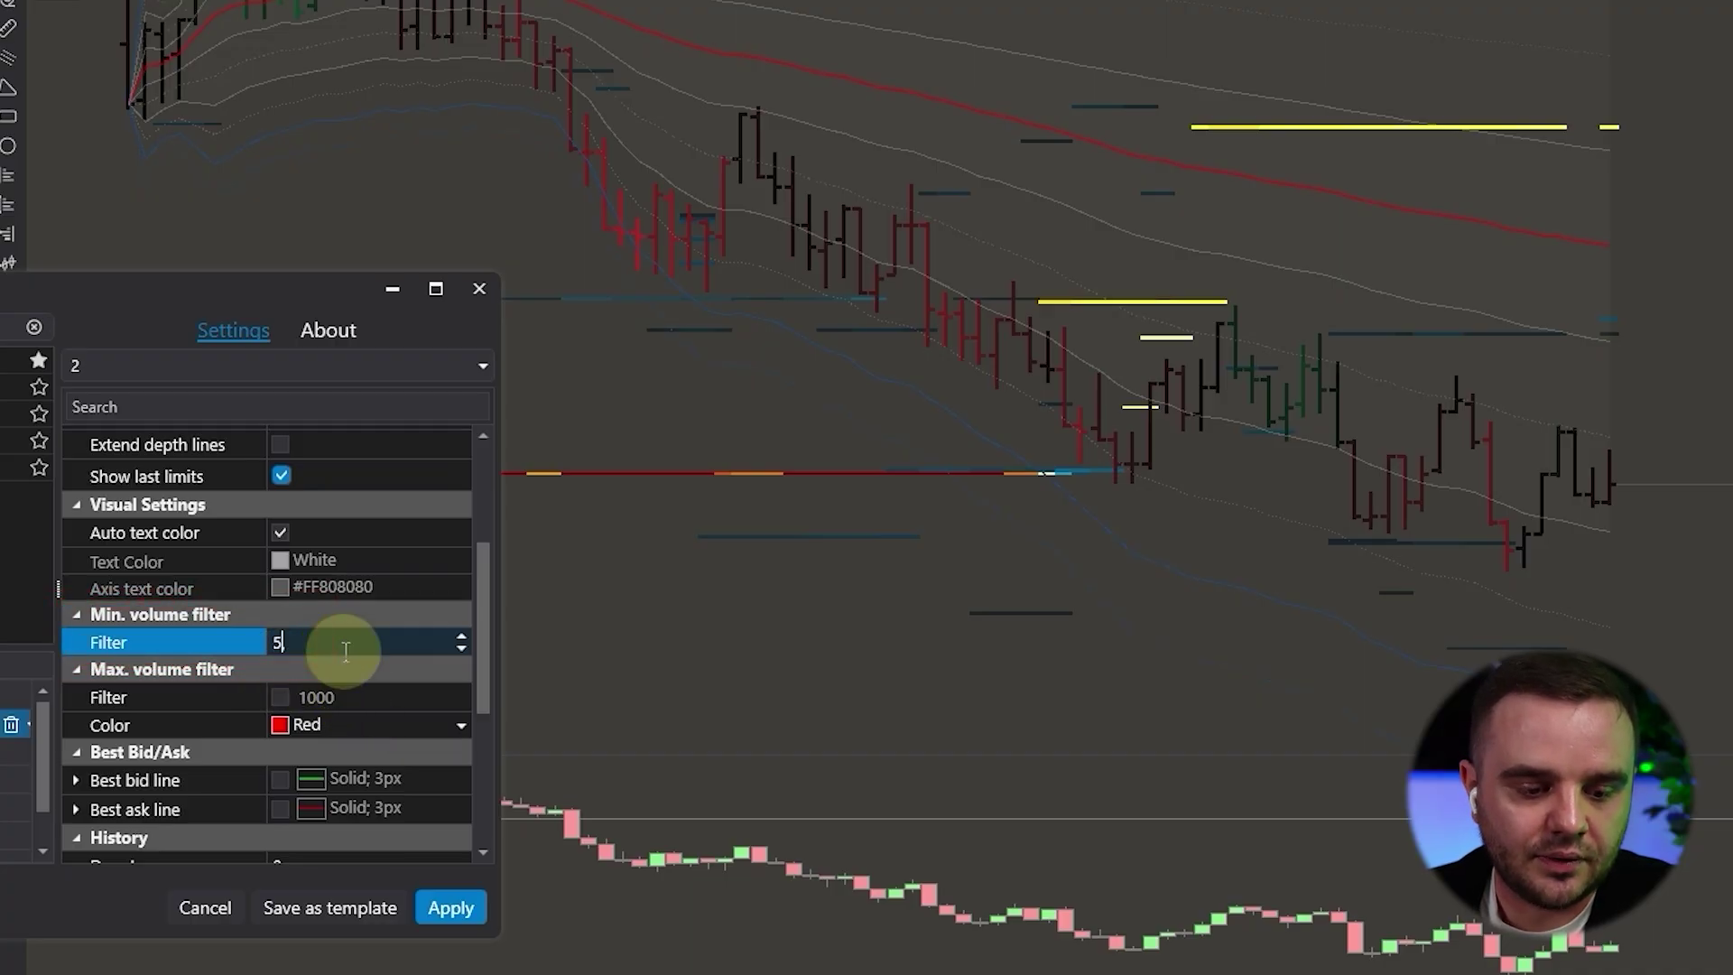
left_click(296, 642)
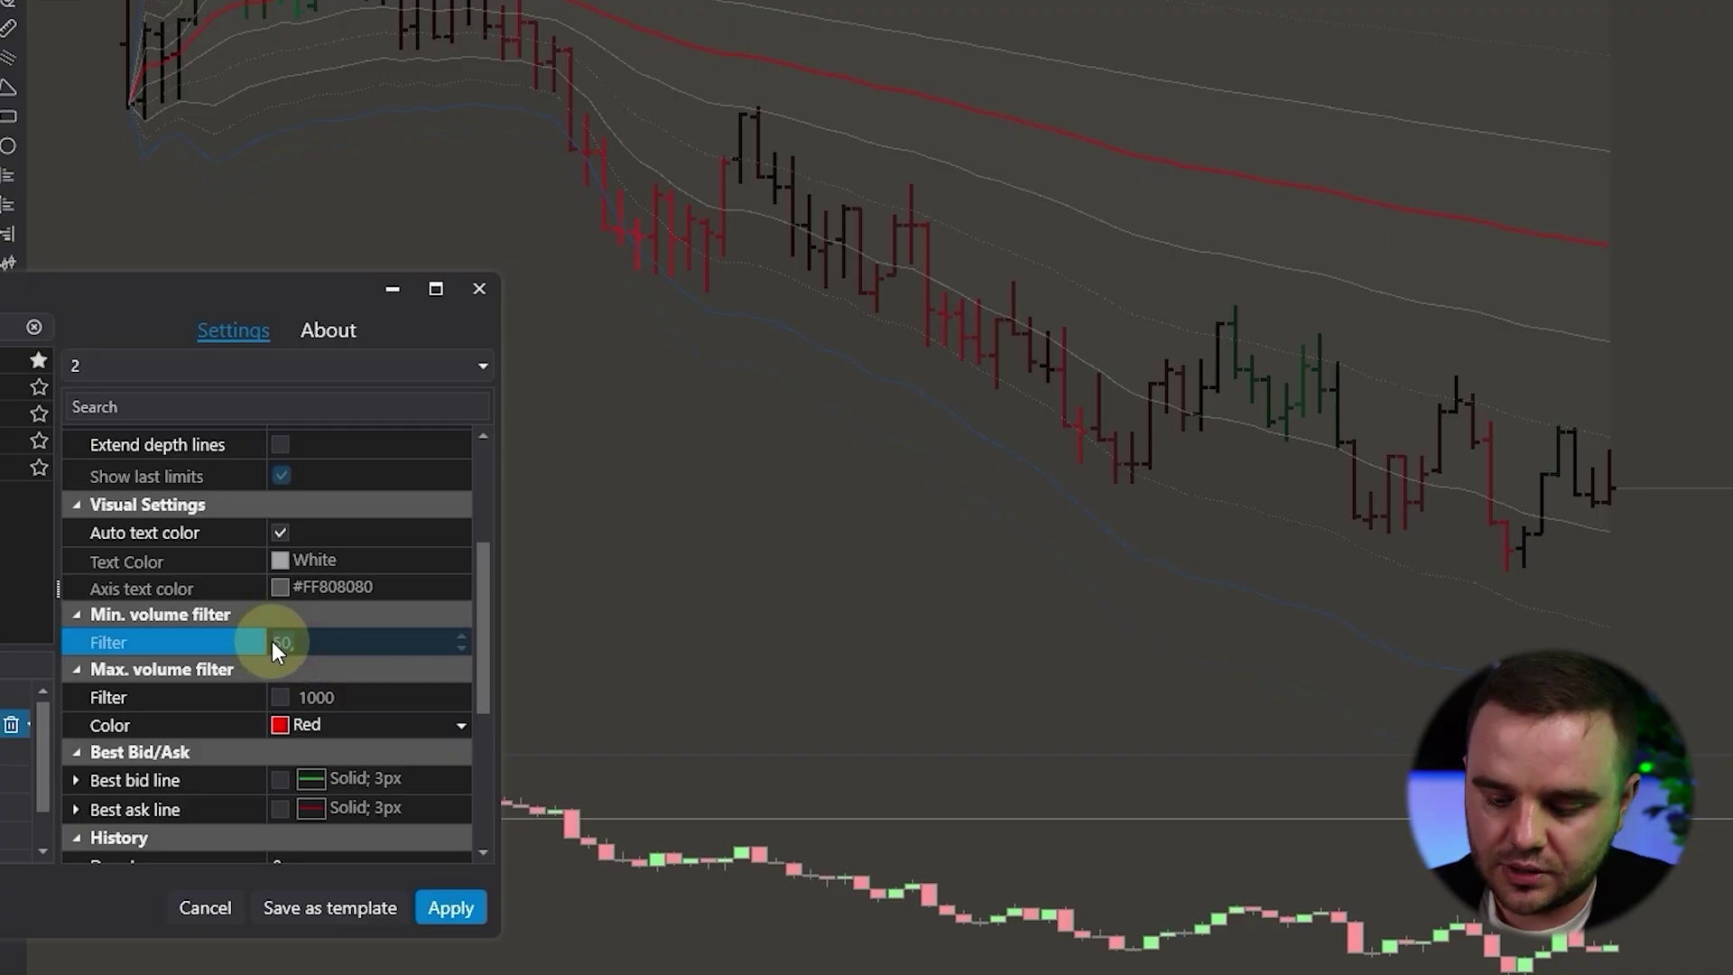
left_click(320, 632)
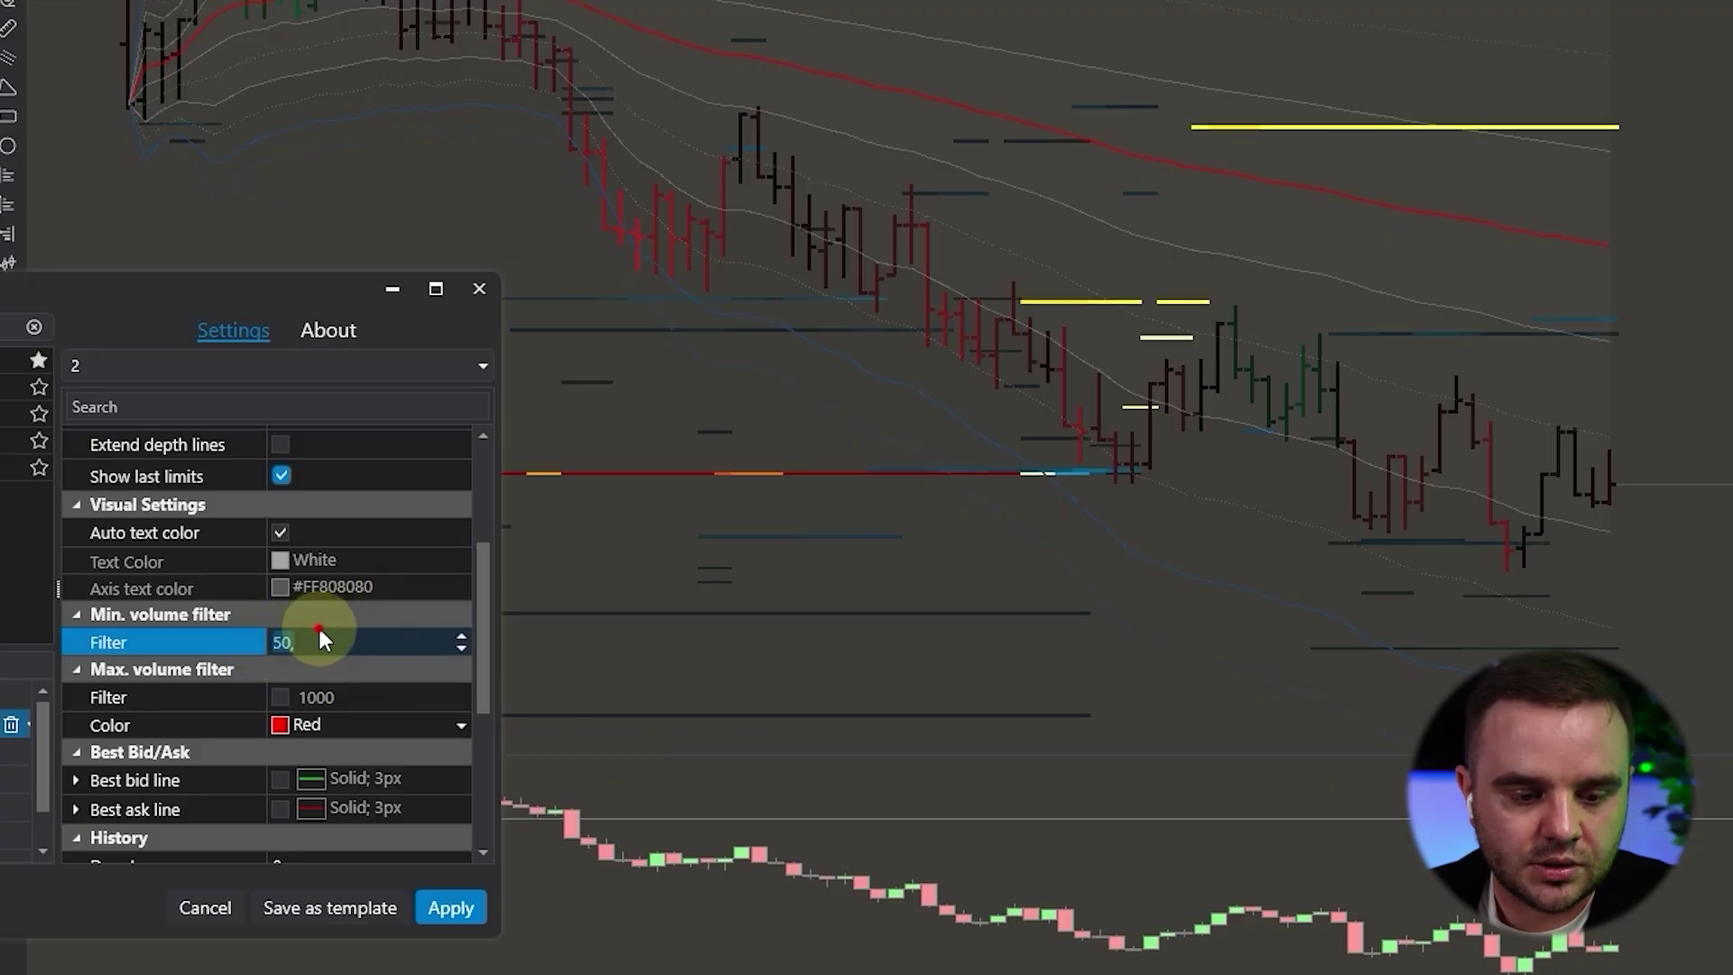
type("25")
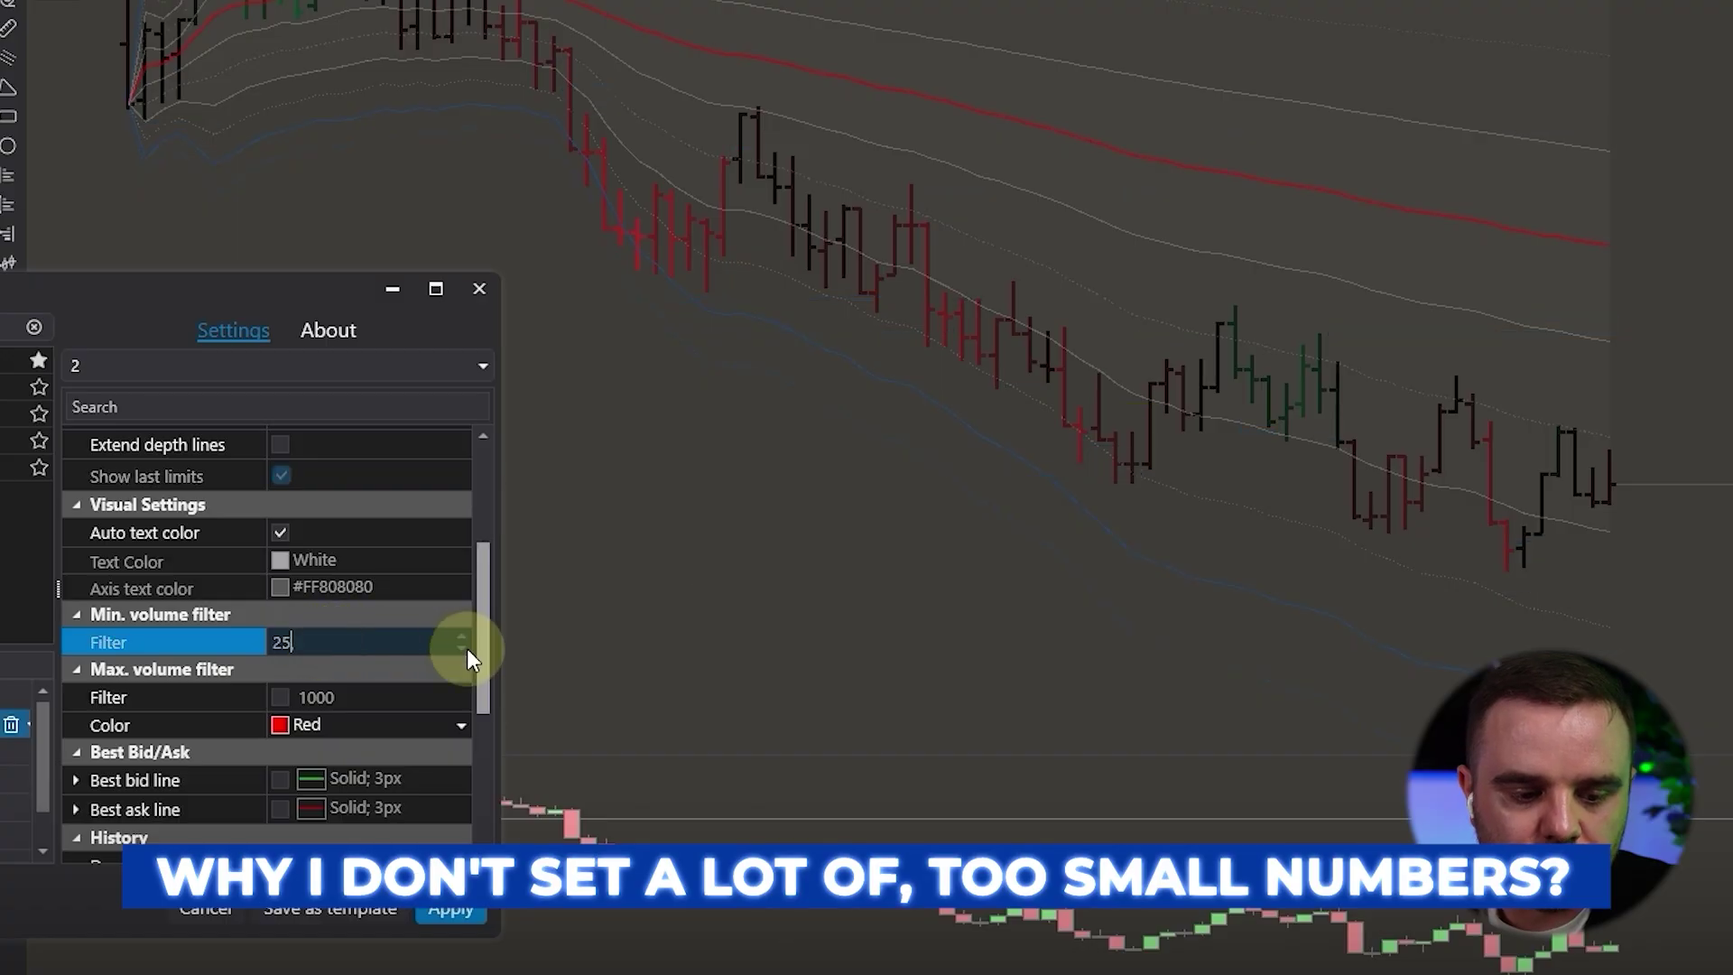
key("Return")
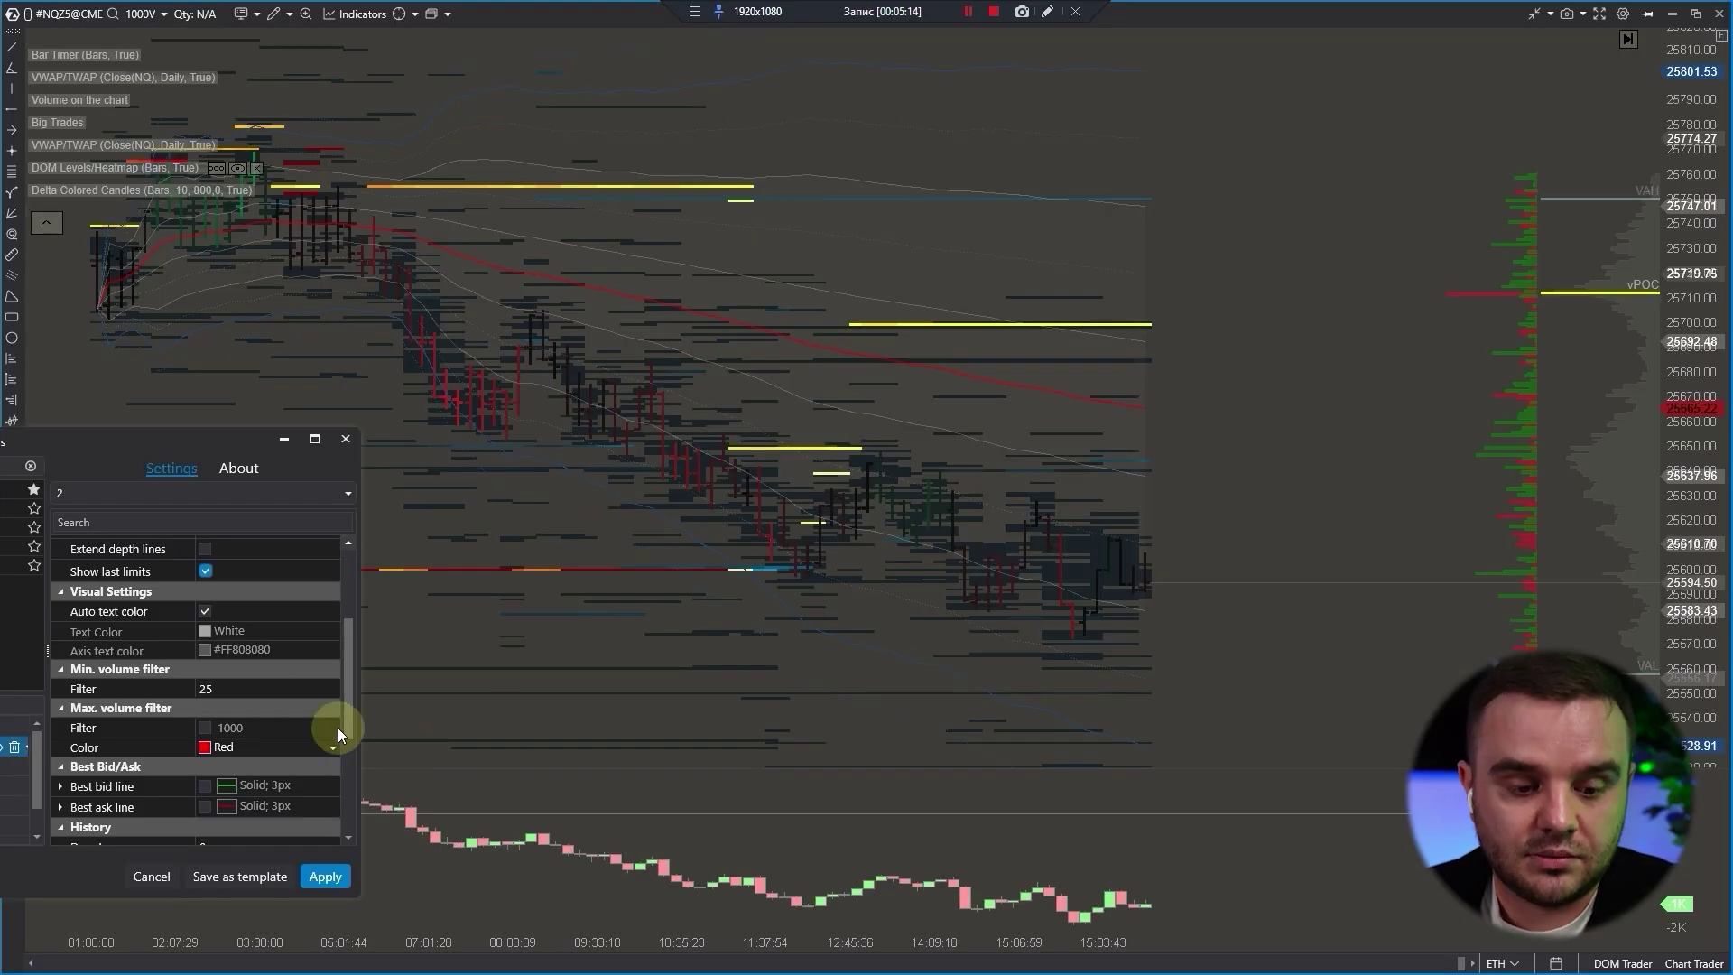
Change the Min. volume filter to 50 and apply the settings to the chart
left_click(224, 689)
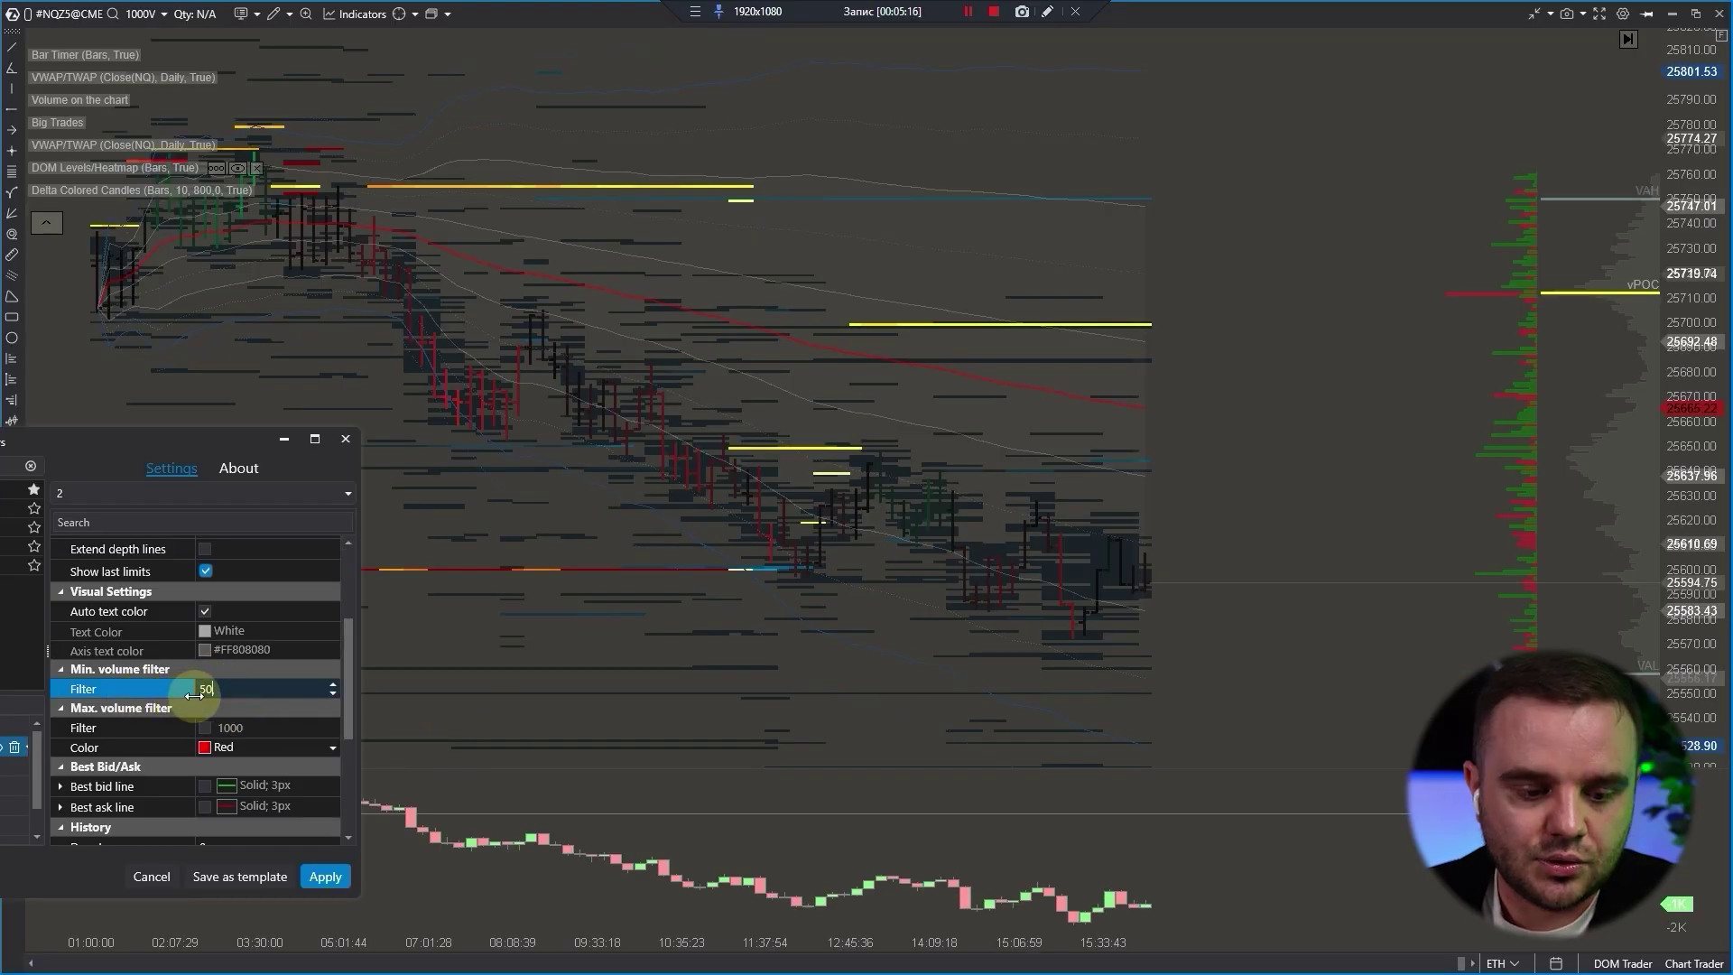
double_click(226, 686)
type("50")
left_click(83, 693)
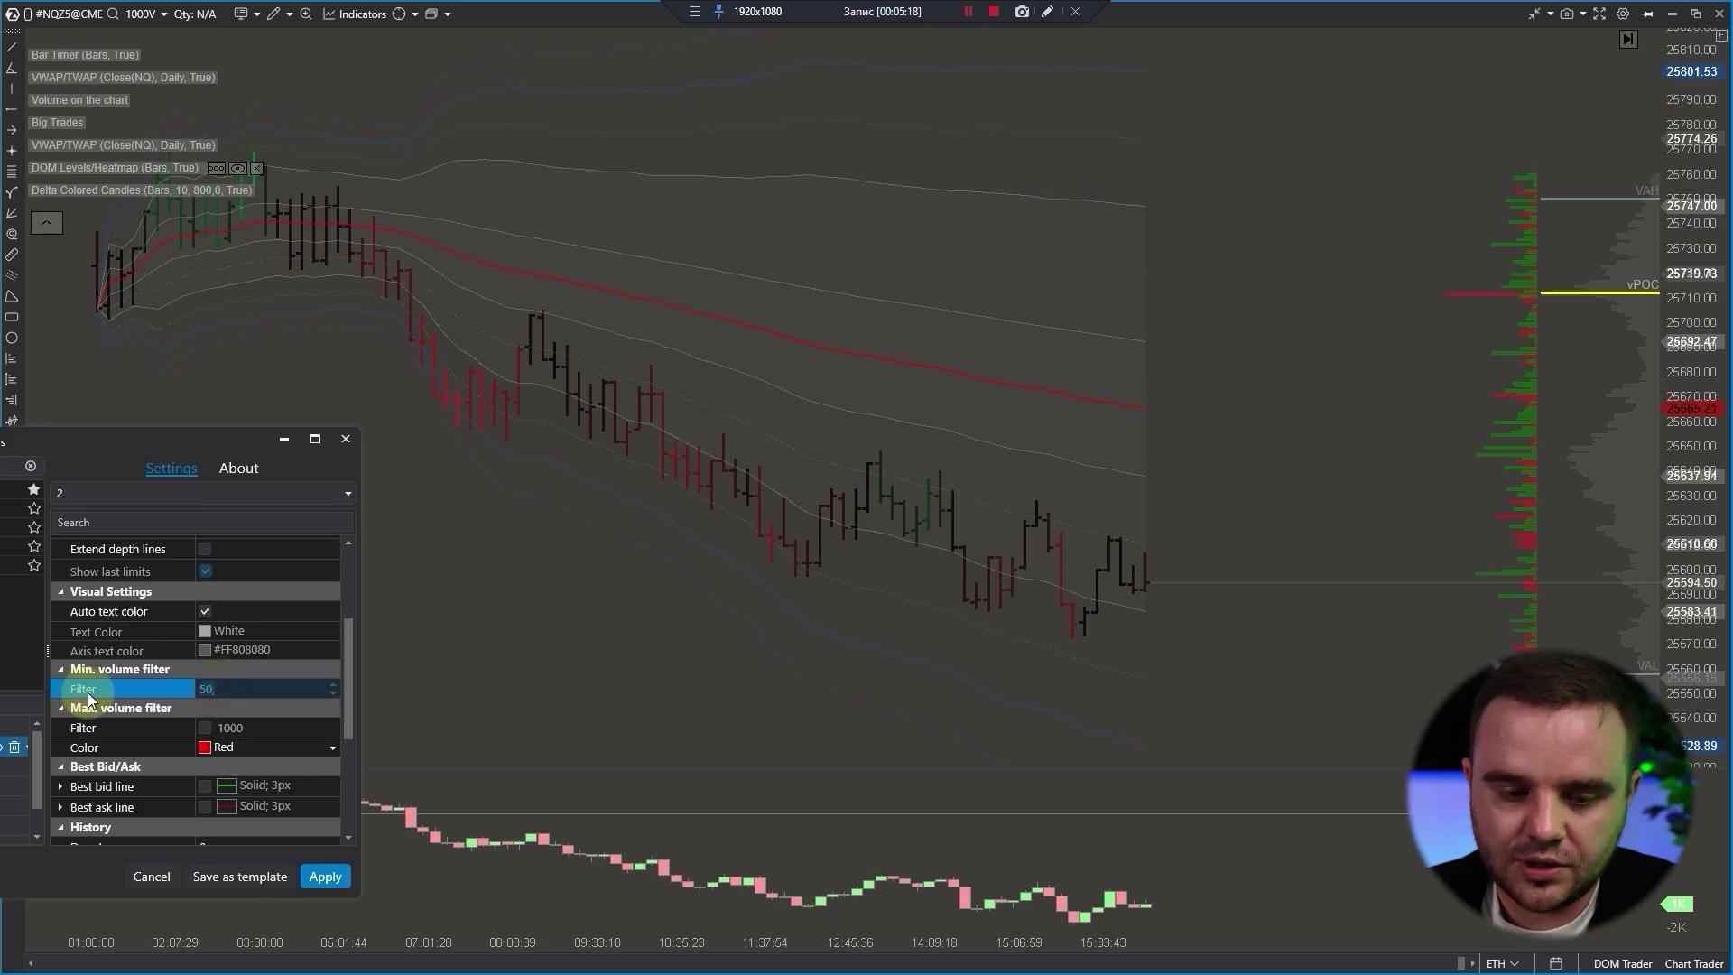
left_click(325, 877)
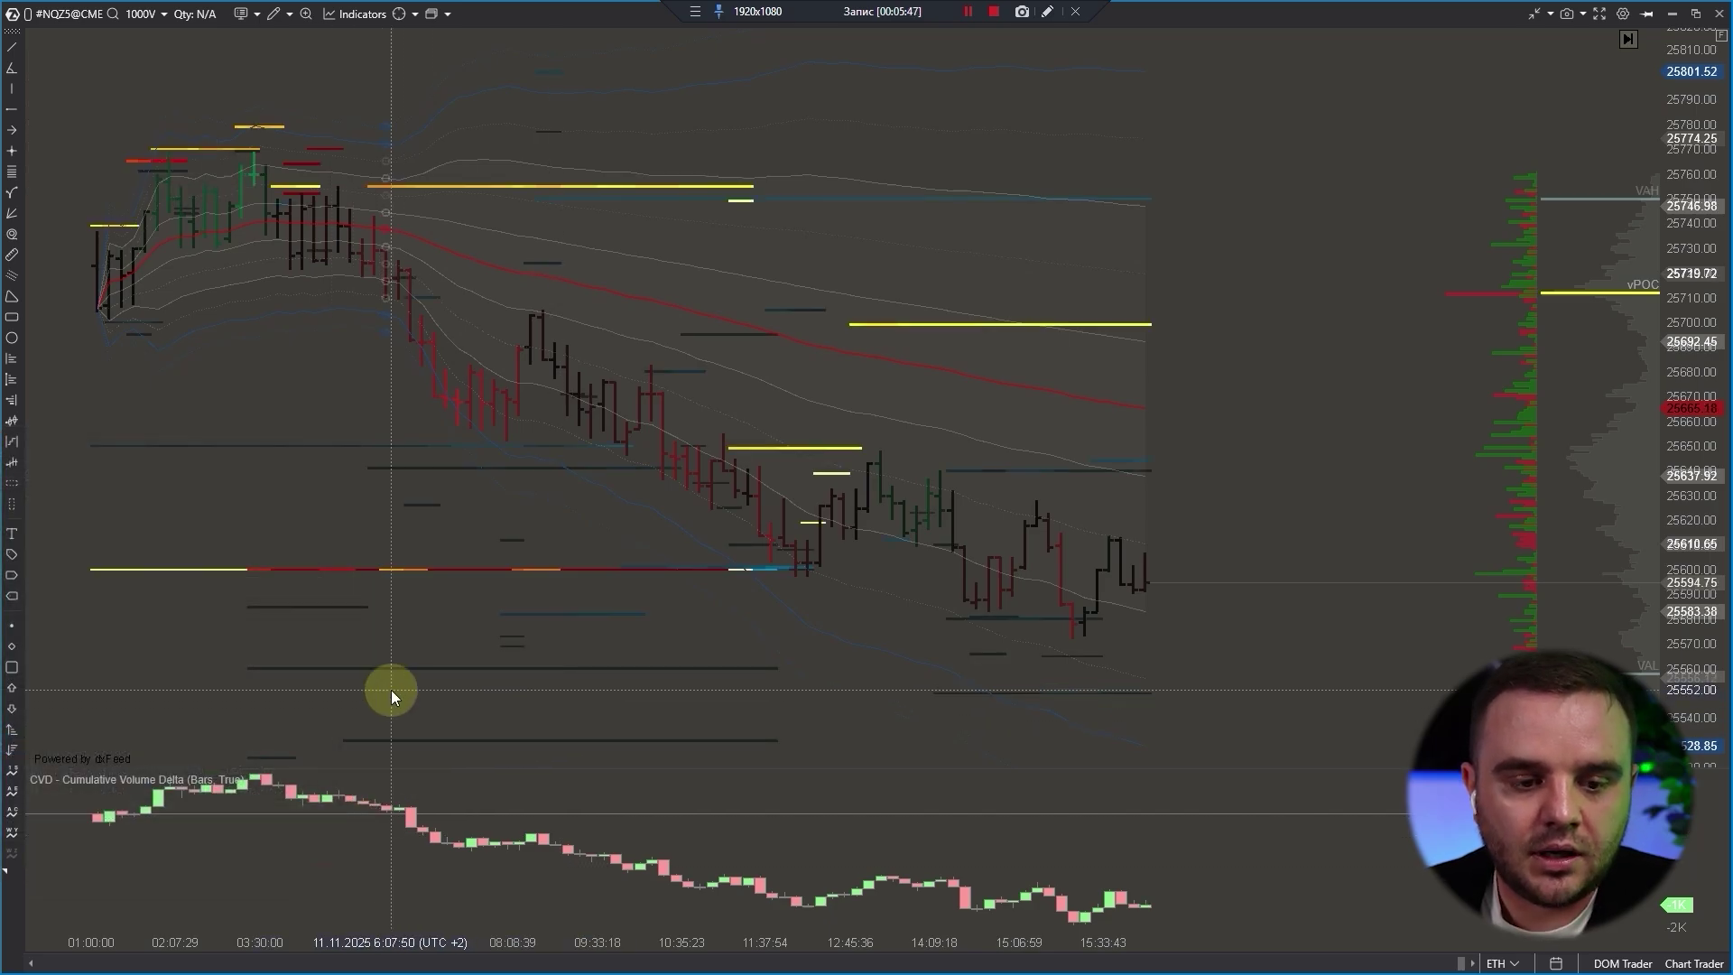
Pan the NQZ5 chart and stretch the time axis to spread out the bars
scroll(391, 689, "down", 2)
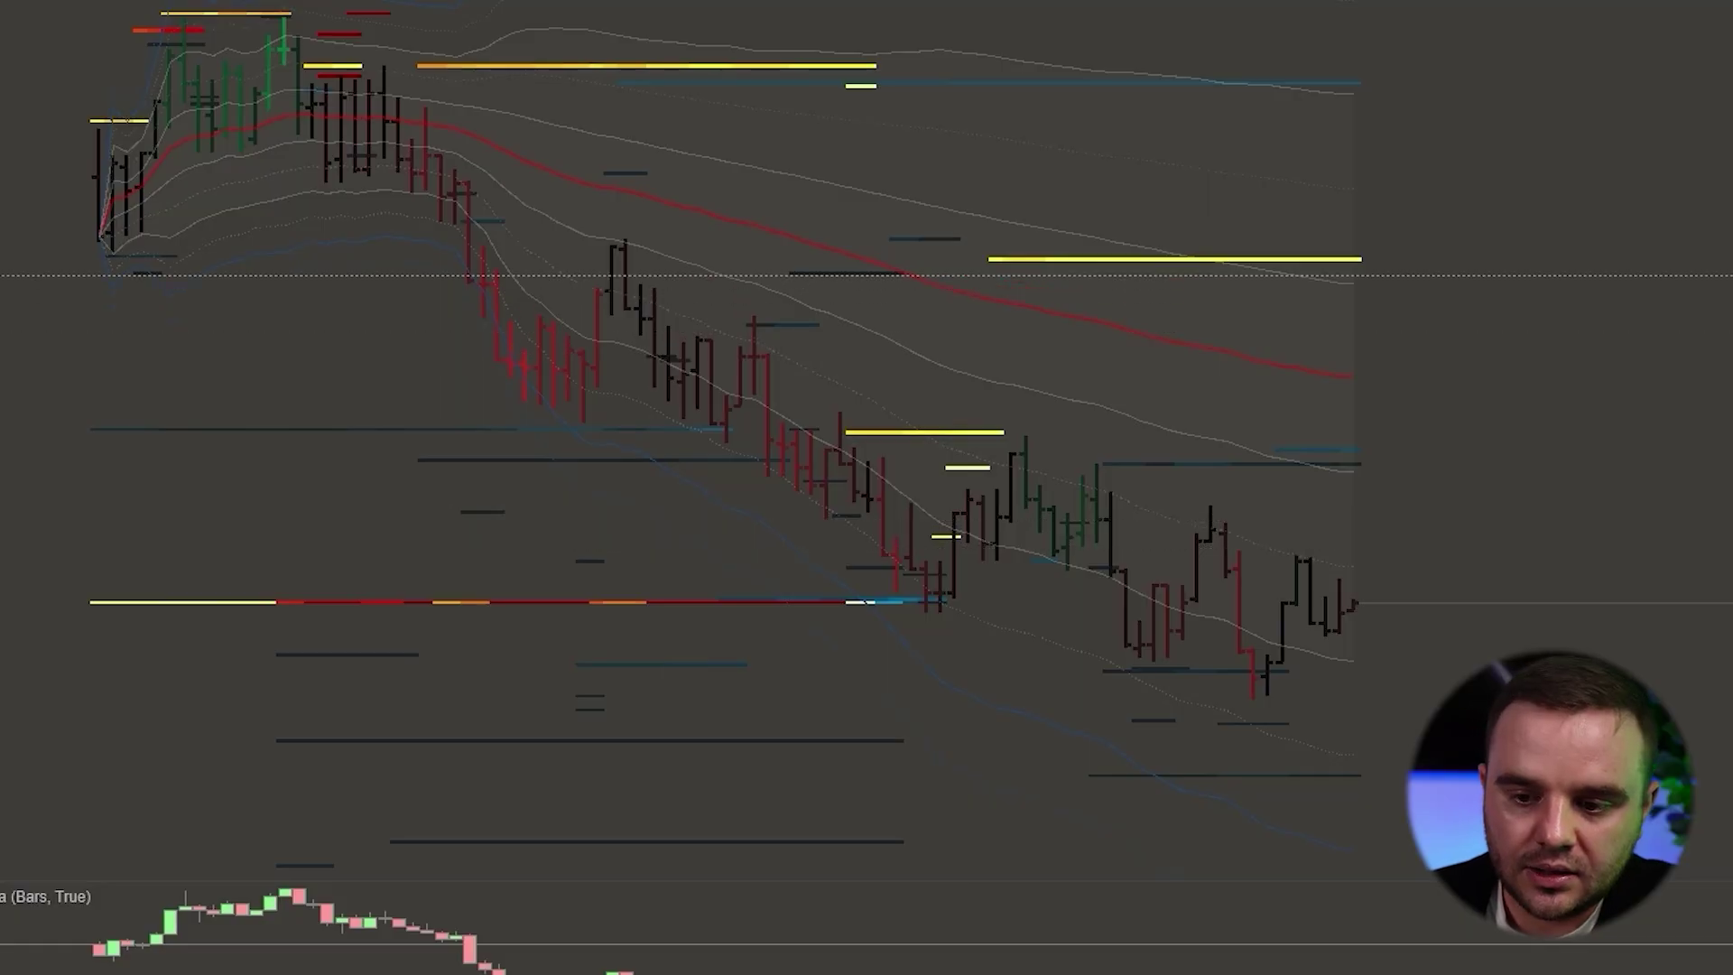
left_click_drag(1561, 379, 1509, 312)
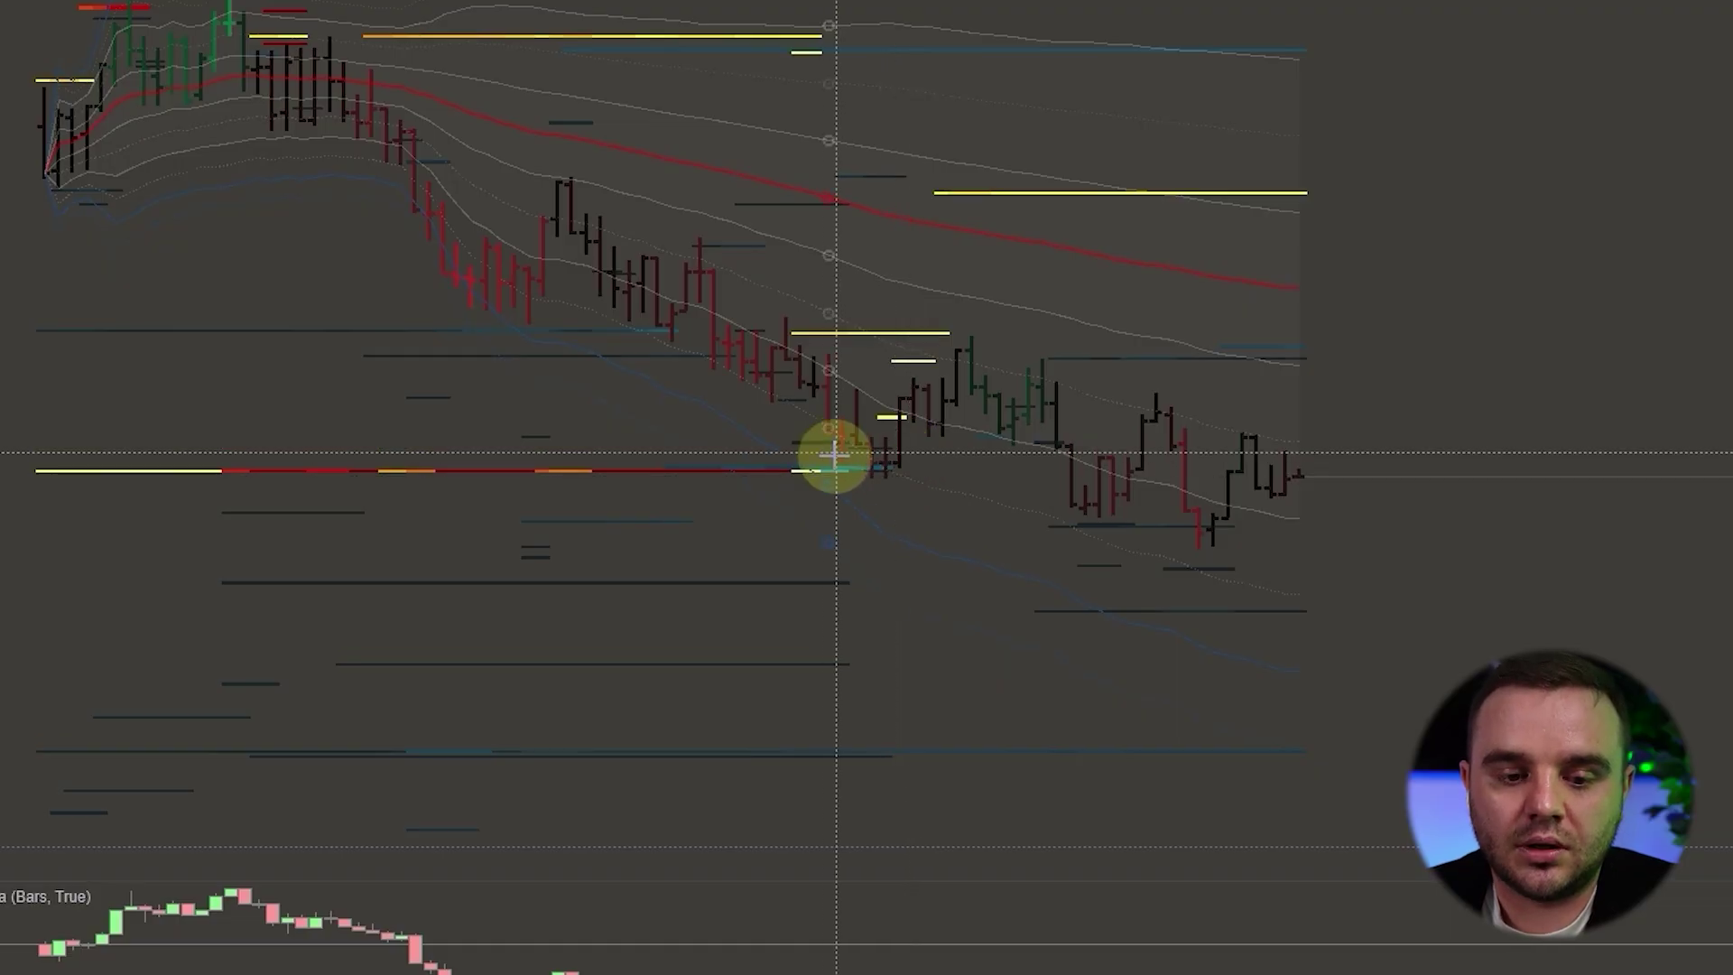
left_click_drag(832, 456, 1732, 469)
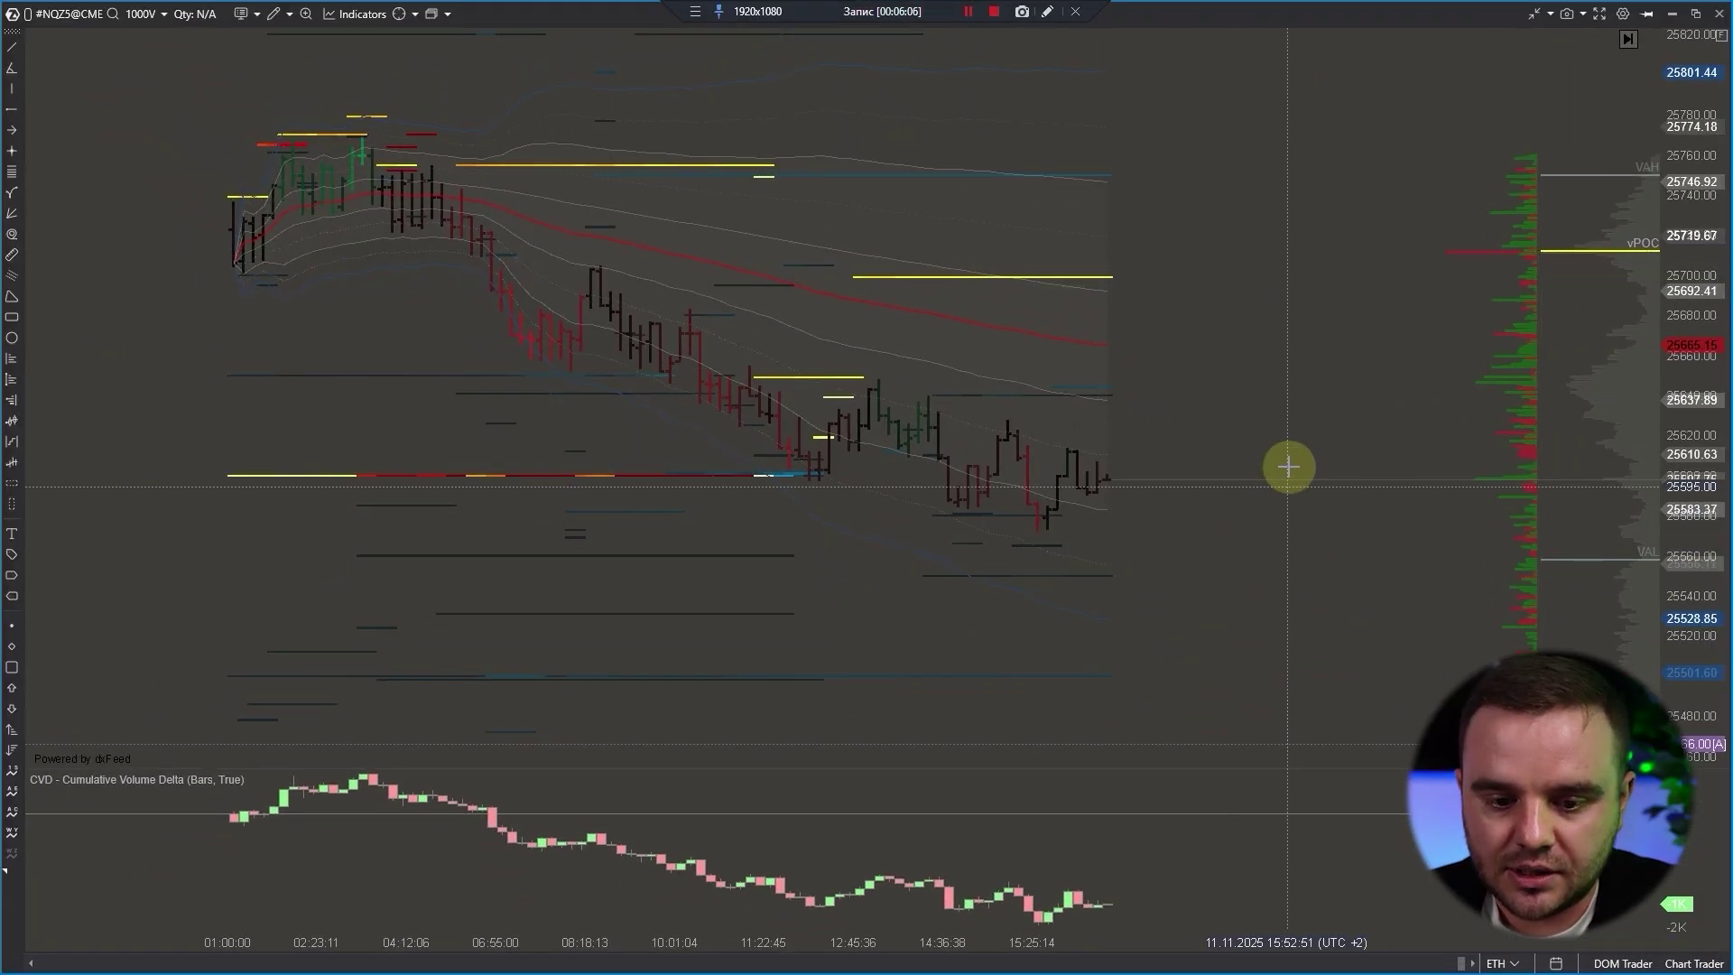
left_click(1475, 479)
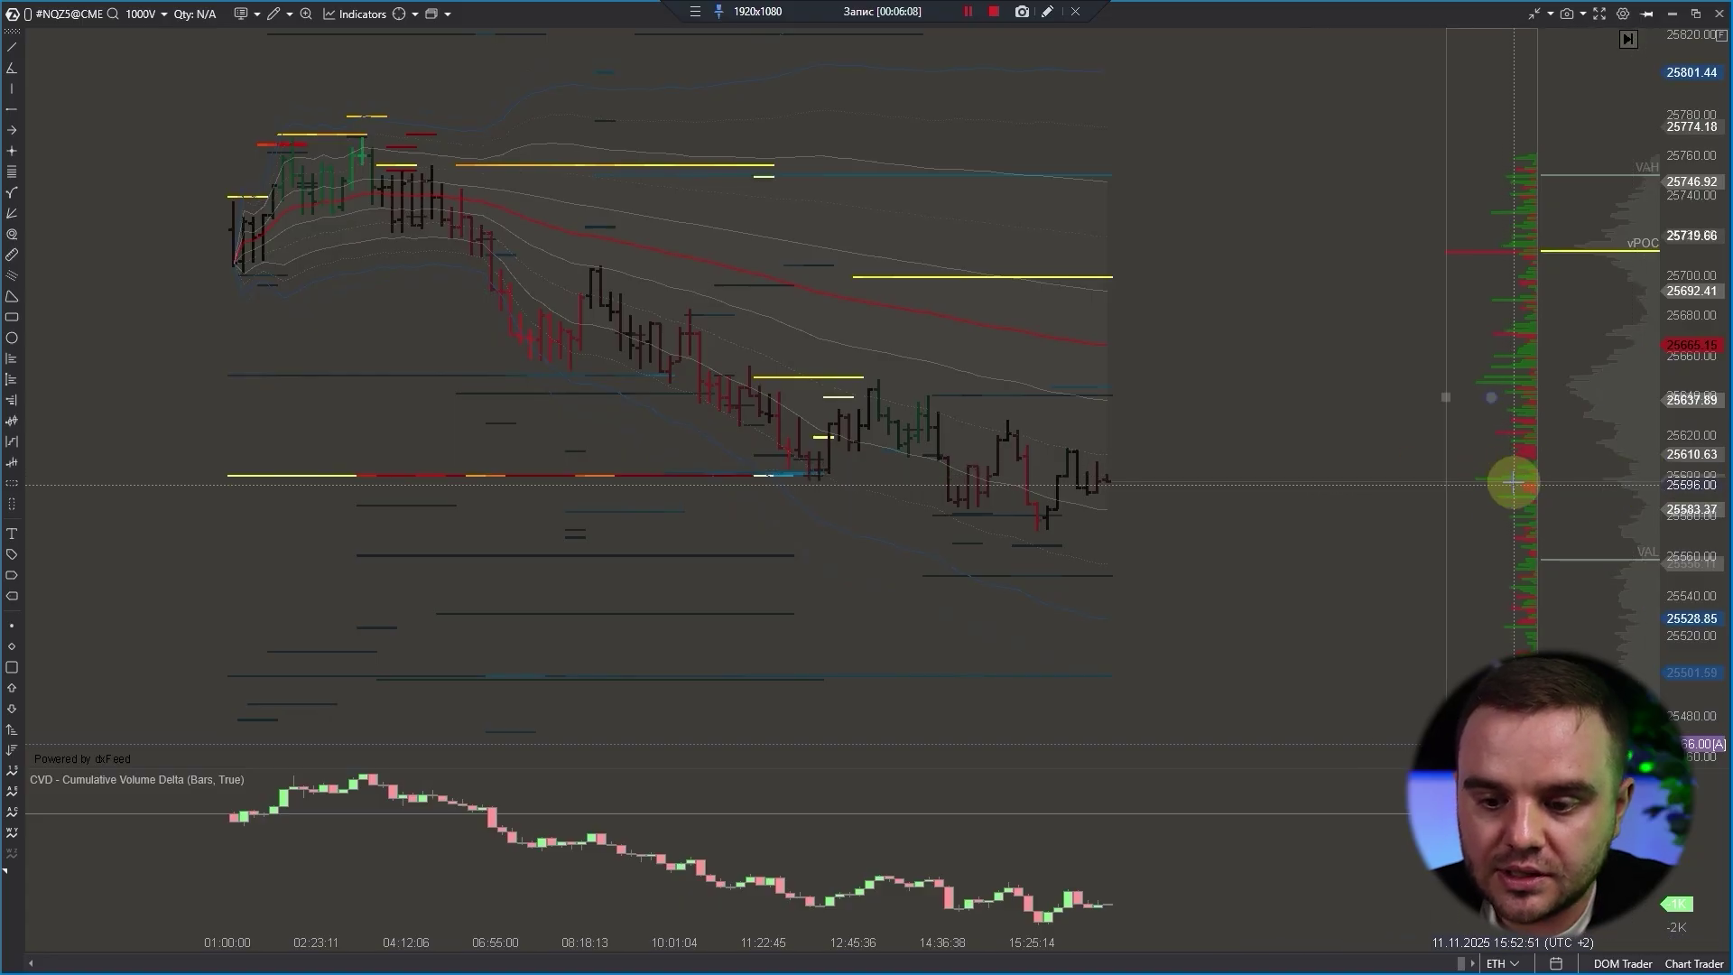
left_click(1196, 462)
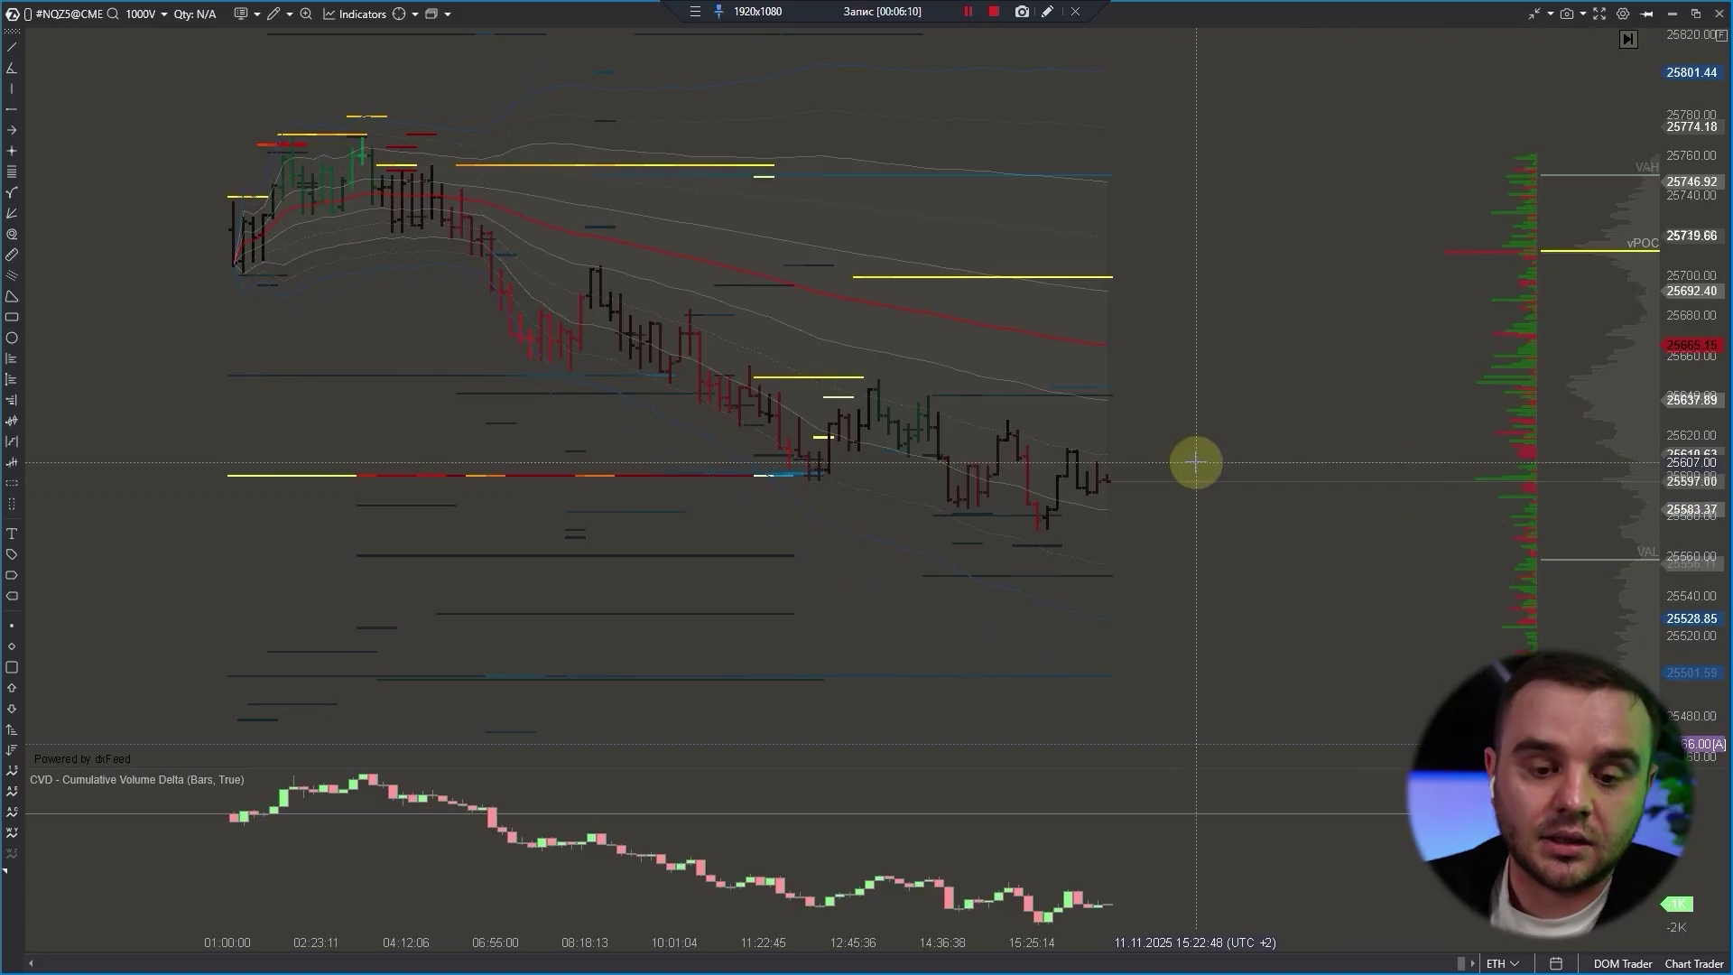